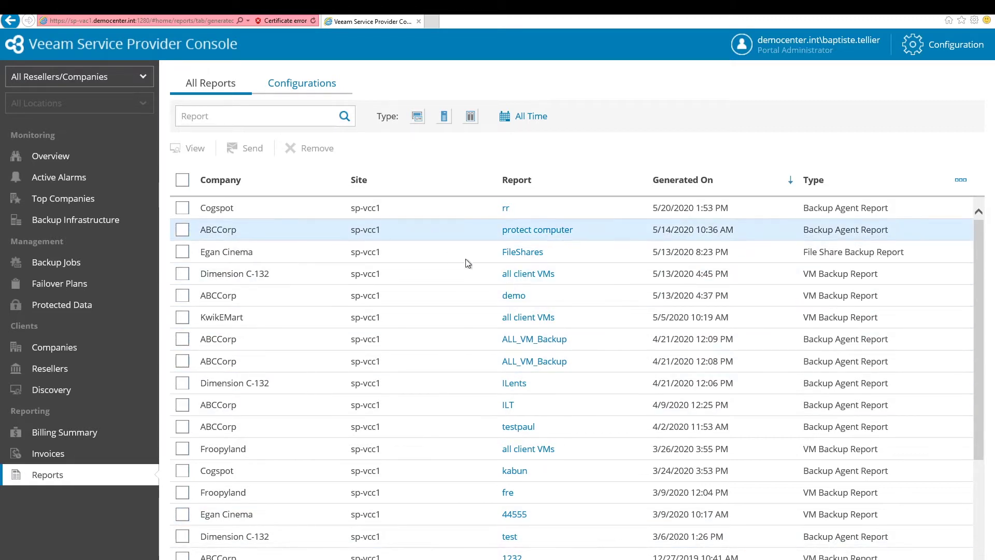
# Step: Start a new report configuration based on the Protected Computers template
pyautogui.click(292, 89)
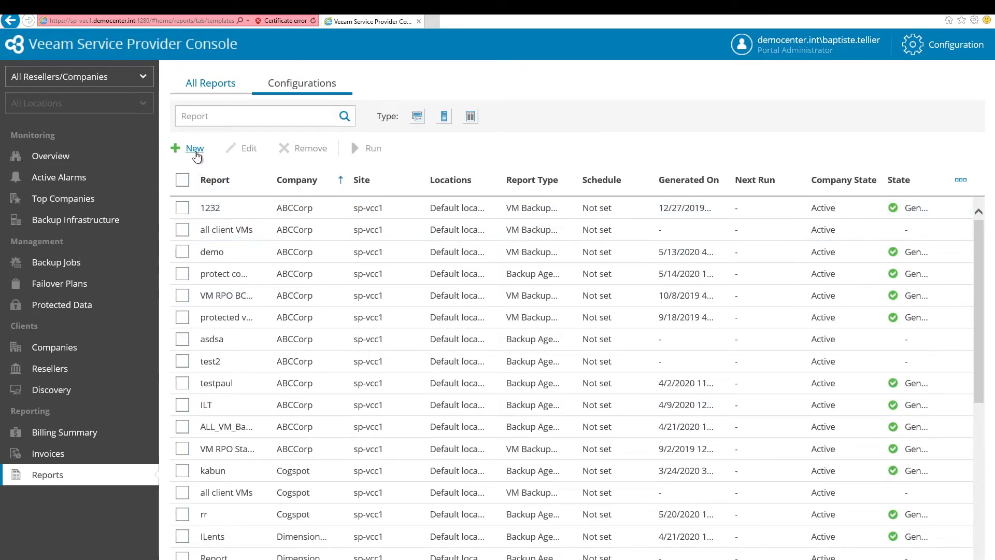
pyautogui.click(195, 151)
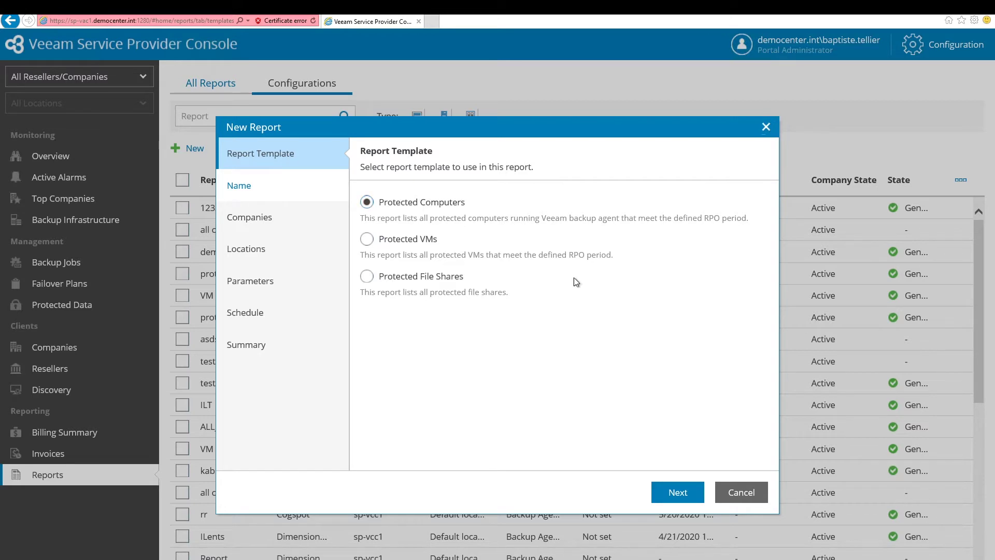
pyautogui.click(675, 491)
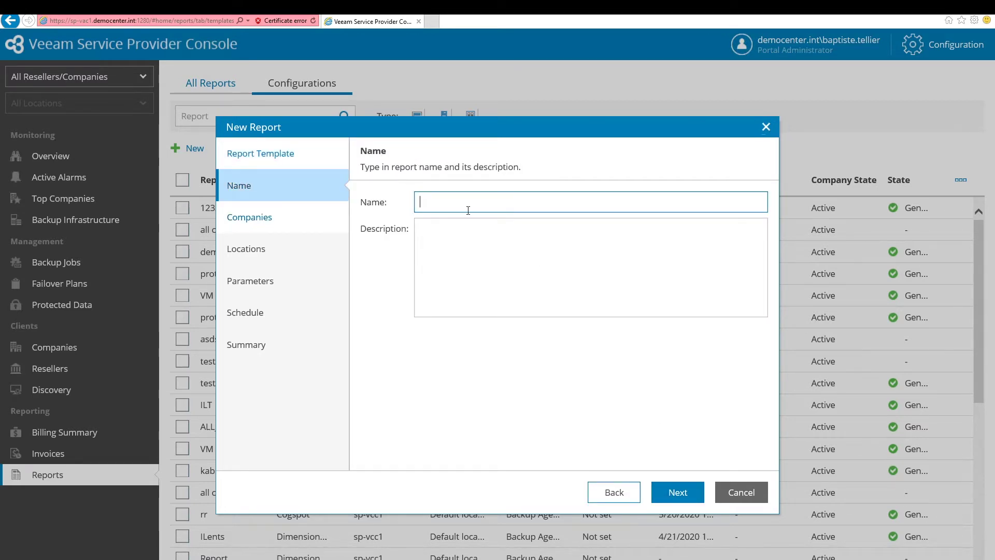
# Step: Name the new report "veeam agent backup RPO 24h" and leave its description empty
pyautogui.write('veeam agent backup RE')
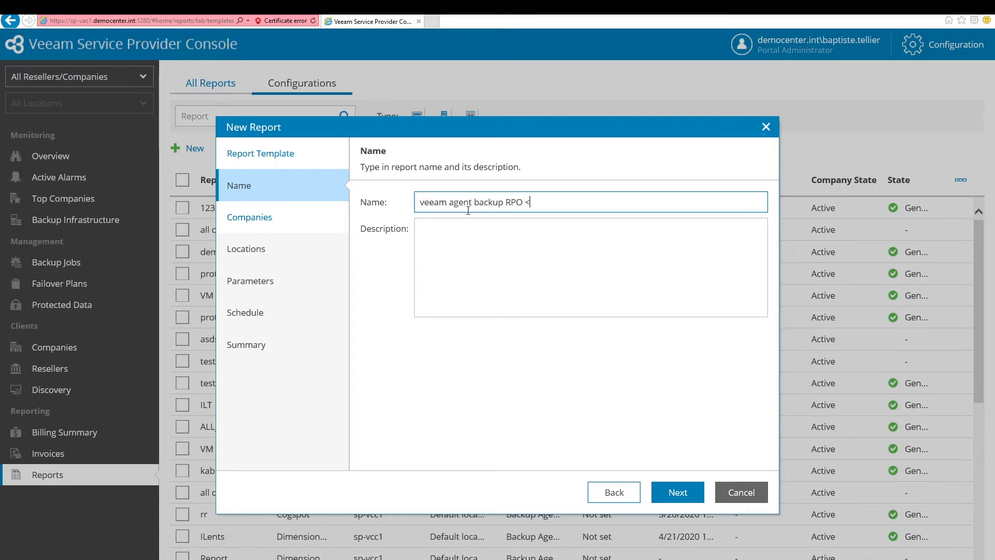
pyautogui.press('BackSpace')
pyautogui.press('Left')
pyautogui.write('>')
pyautogui.press('BackSpace')
pyautogui.write('h')
pyautogui.click(676, 491)
# Step: Select the company ABCCorp and its Default location as the scope of the report
pyautogui.scroll(-1, 451, 308)
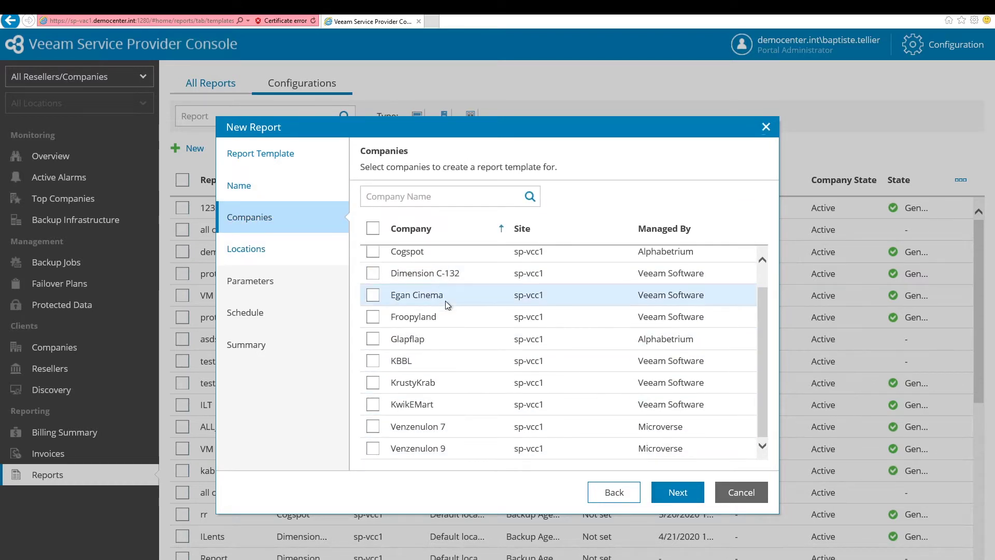
pyautogui.scroll(1, 444, 306)
pyautogui.click(373, 256)
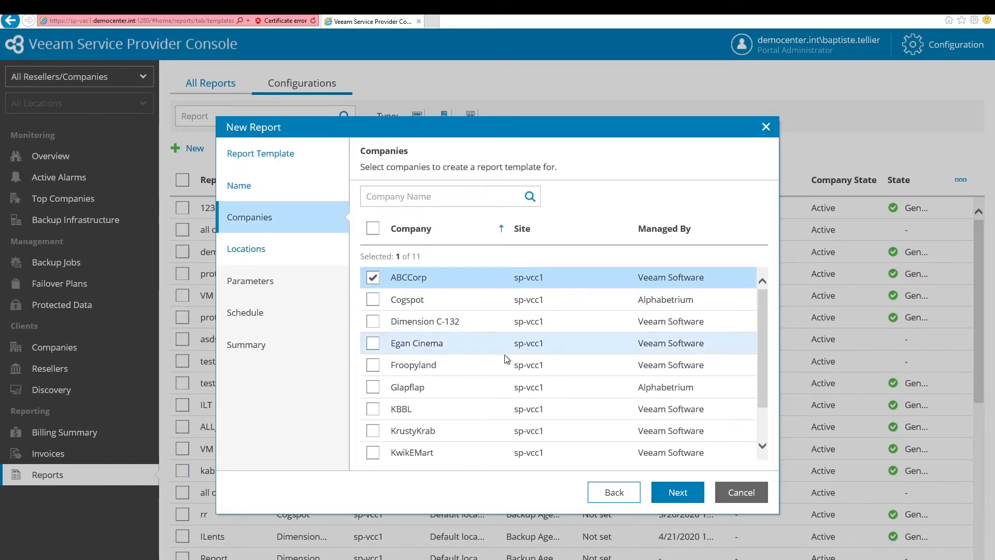
pyautogui.scroll(-2, 570, 373)
pyautogui.click(676, 492)
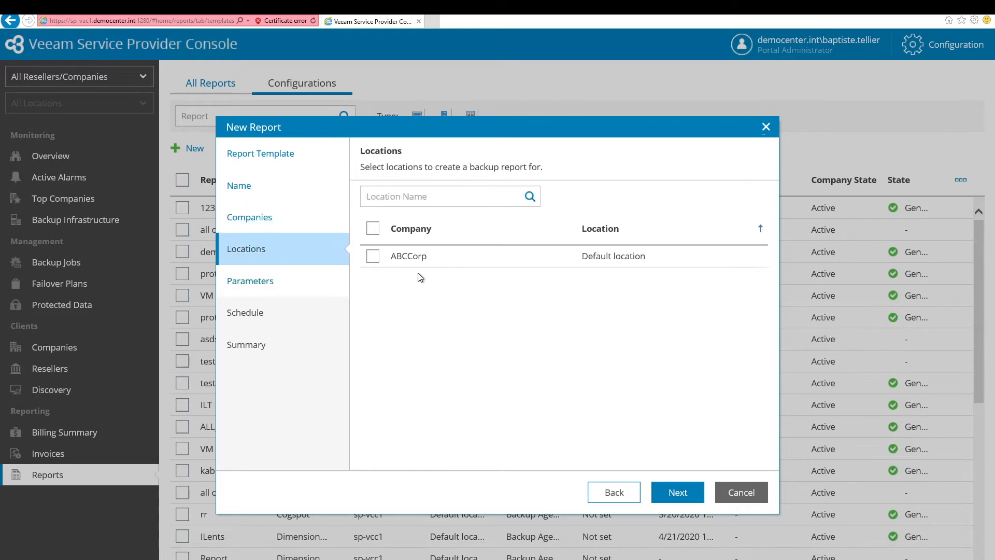
pyautogui.click(372, 256)
pyautogui.click(671, 492)
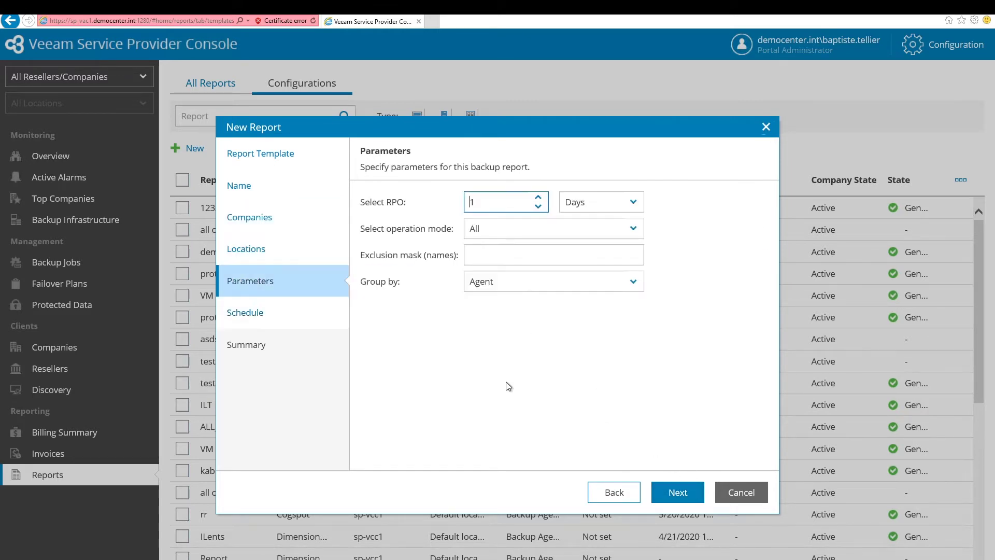
# Step: Check the report parameter options and accept RPO 1 Days, operation mode All, no exclusion mask and grouping by Agent
pyautogui.click(605, 202)
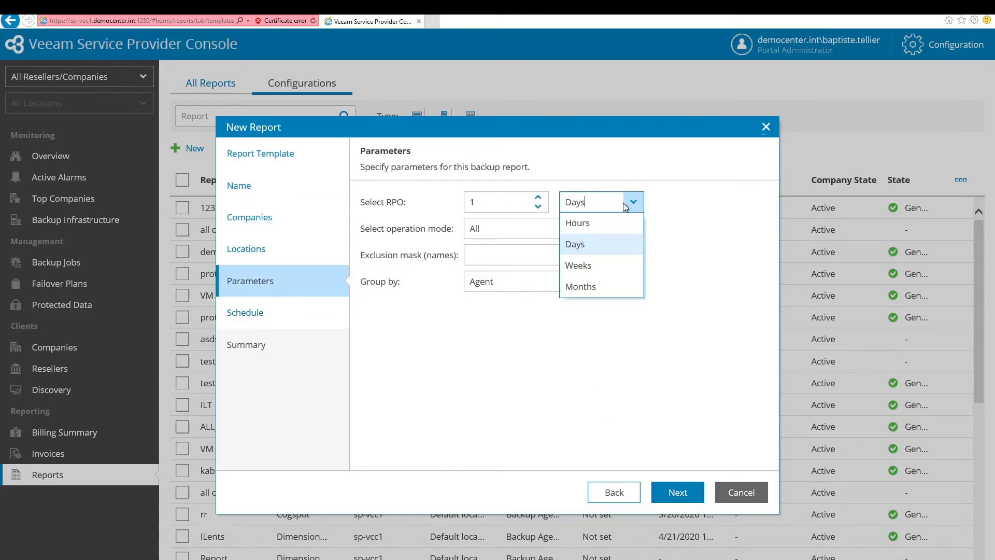
pyautogui.click(612, 211)
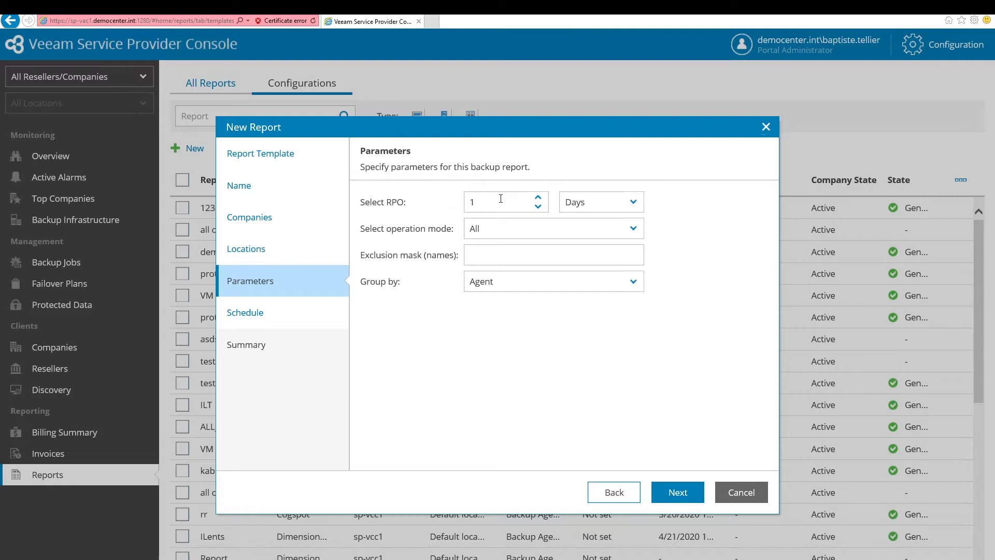
pyautogui.click(508, 228)
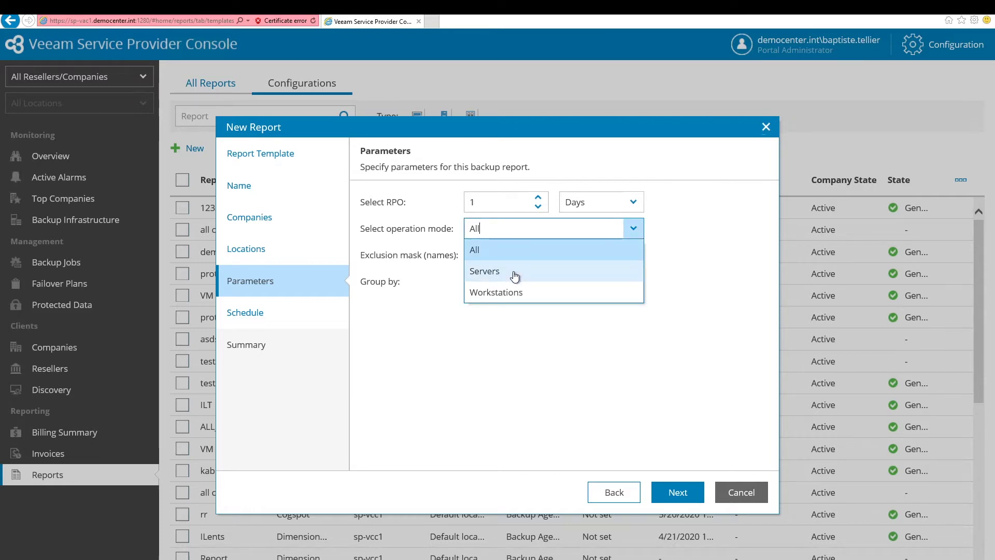
pyautogui.click(515, 351)
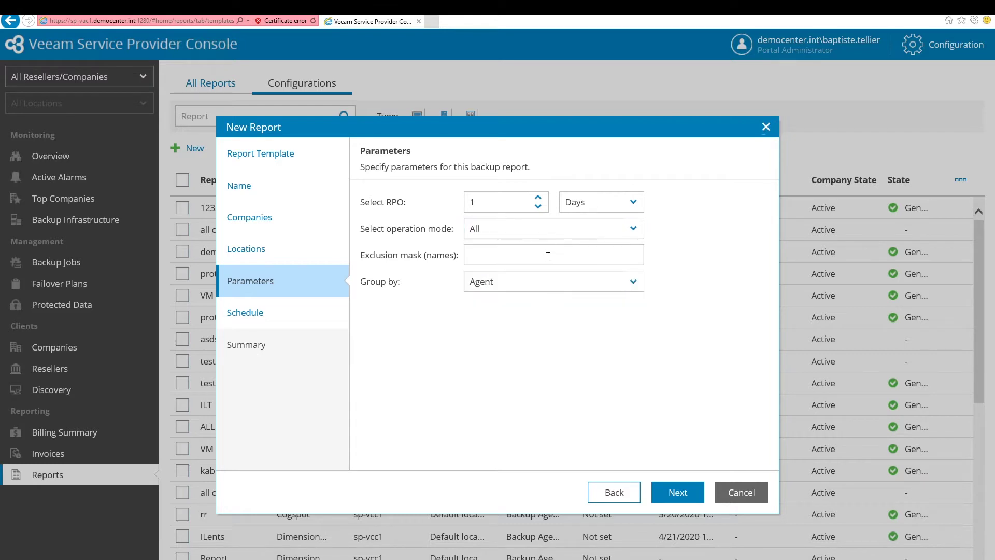
pyautogui.click(509, 259)
pyautogui.click(601, 288)
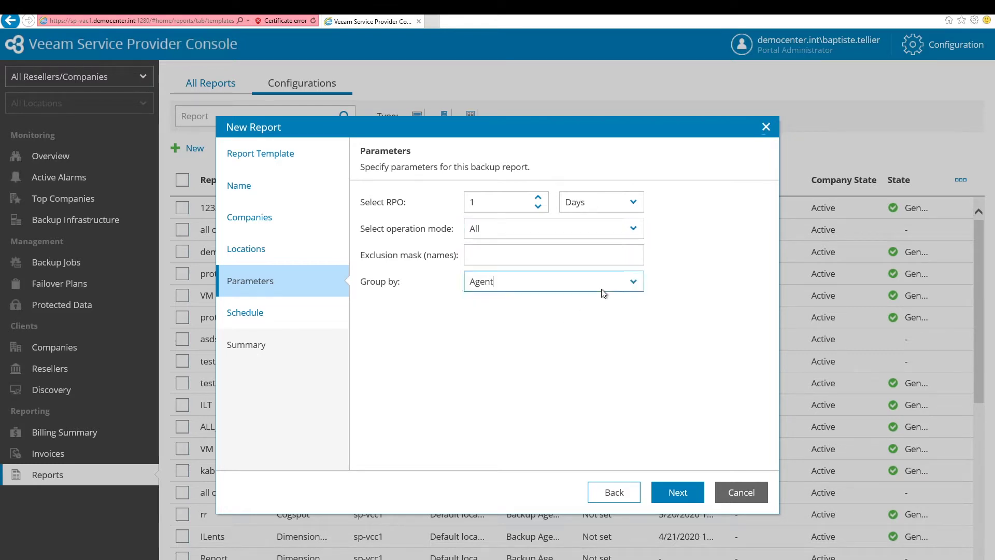
pyautogui.click(601, 286)
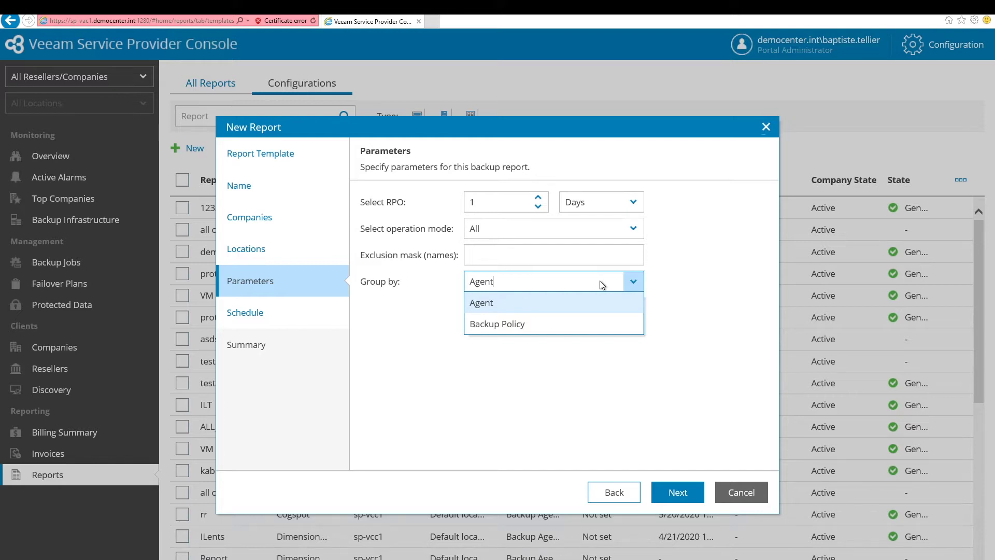
pyautogui.click(598, 281)
pyautogui.click(666, 493)
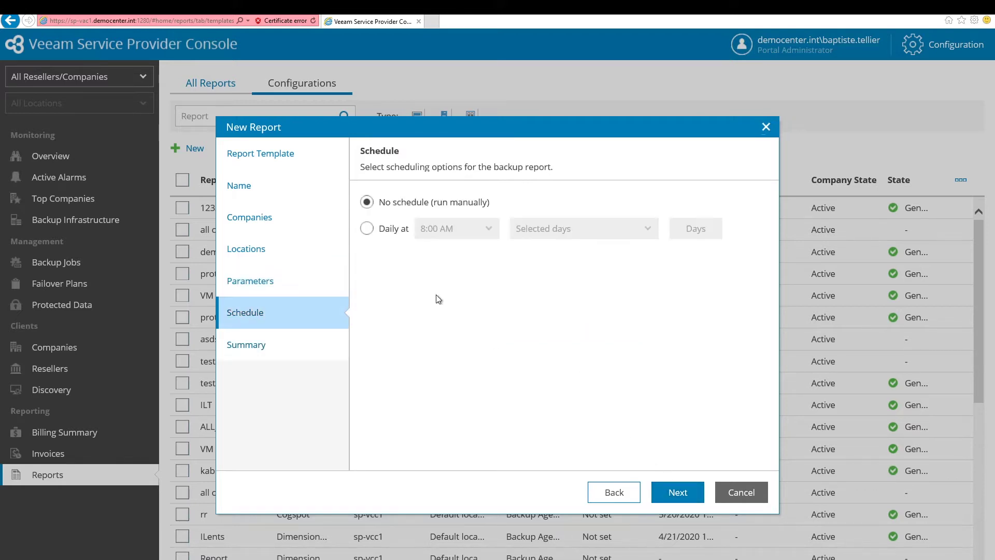
# Step: Try a daily 8:00 AM schedule on selected days, and revert the report to no schedule (run manually)
pyautogui.click(393, 228)
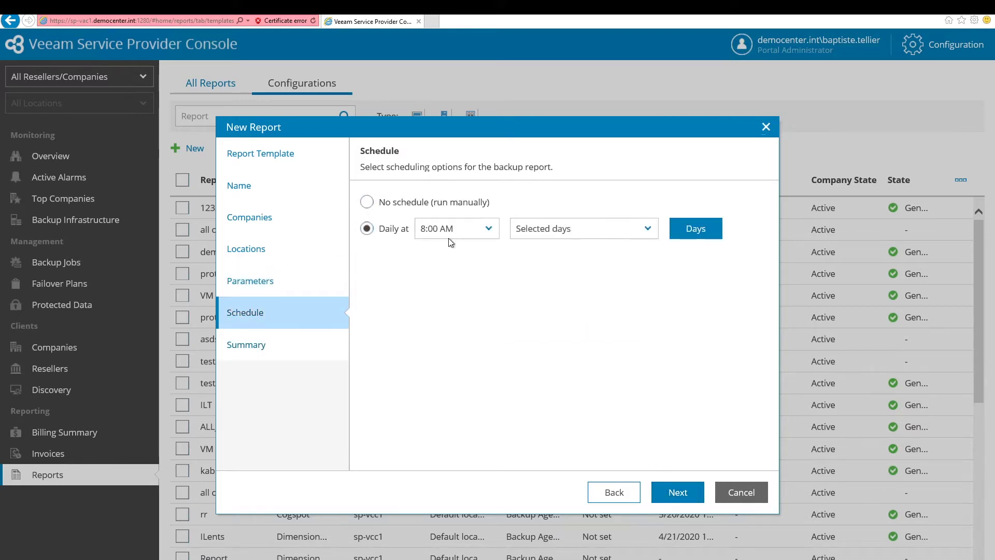
pyautogui.click(489, 228)
pyautogui.click(489, 229)
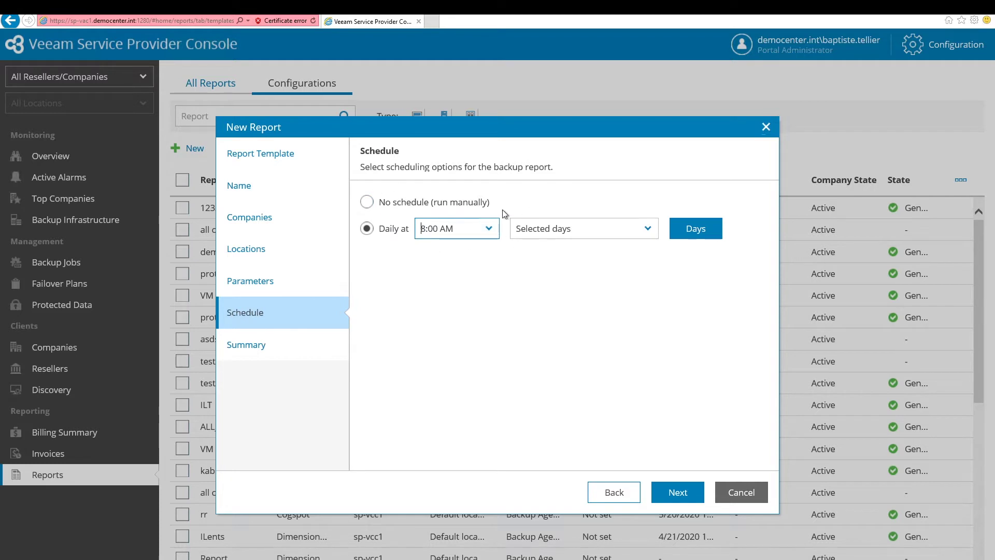
pyautogui.click(601, 229)
pyautogui.click(608, 203)
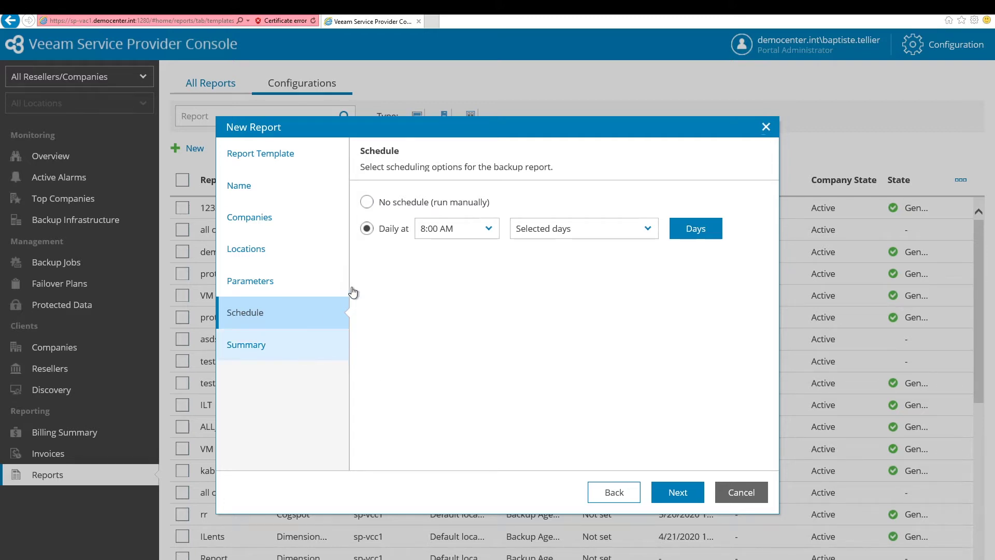
pyautogui.click(418, 208)
# Step: Finish creating the report configuration and widen the Report column so the full report names fit
pyautogui.click(282, 344)
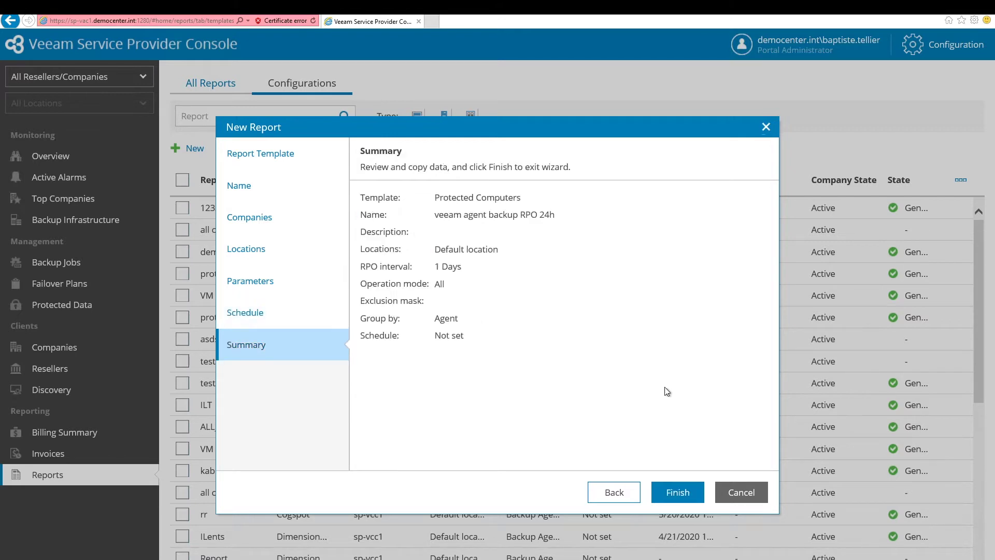
pyautogui.click(678, 490)
pyautogui.scroll(-3, 269, 304)
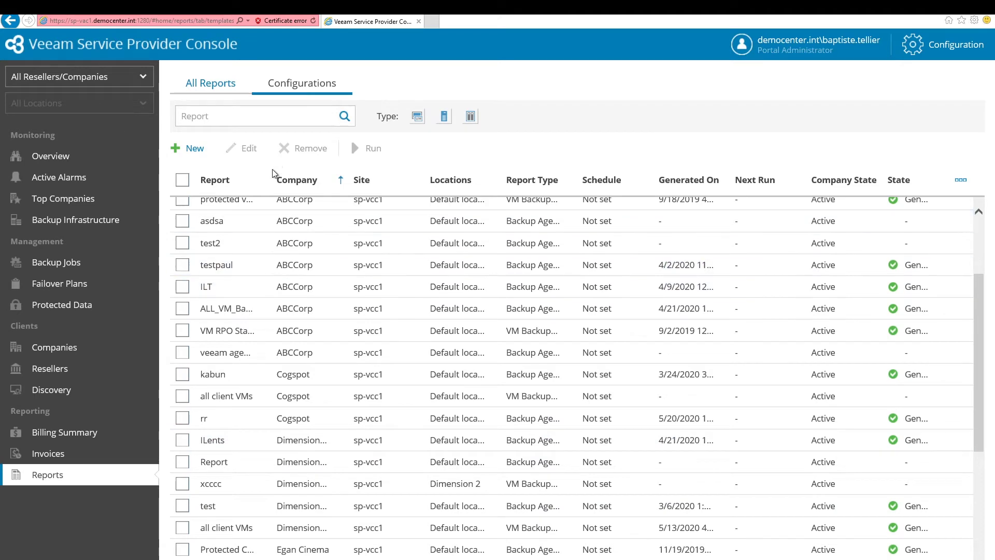
pyautogui.moveTo(272, 182); pyautogui.dragTo(394, 183)
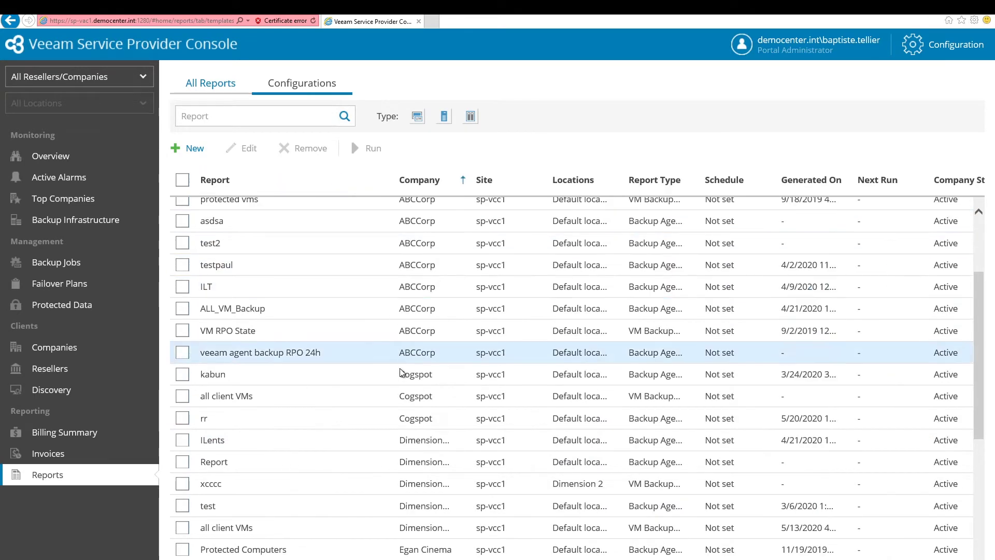
# Step: Run the "veeam agent backup RPO 24h" report configuration for ABCCorp
pyautogui.click(324, 357)
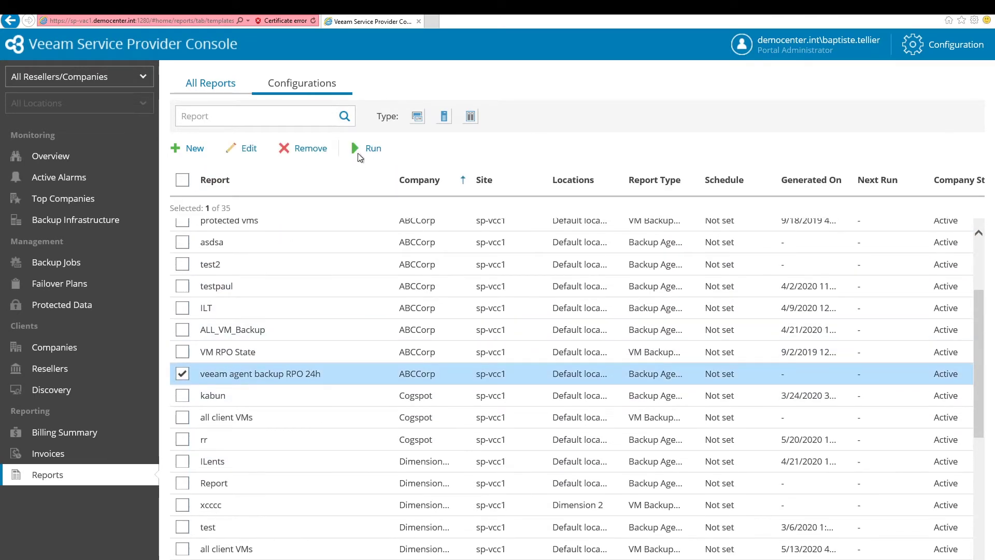
pyautogui.click(362, 149)
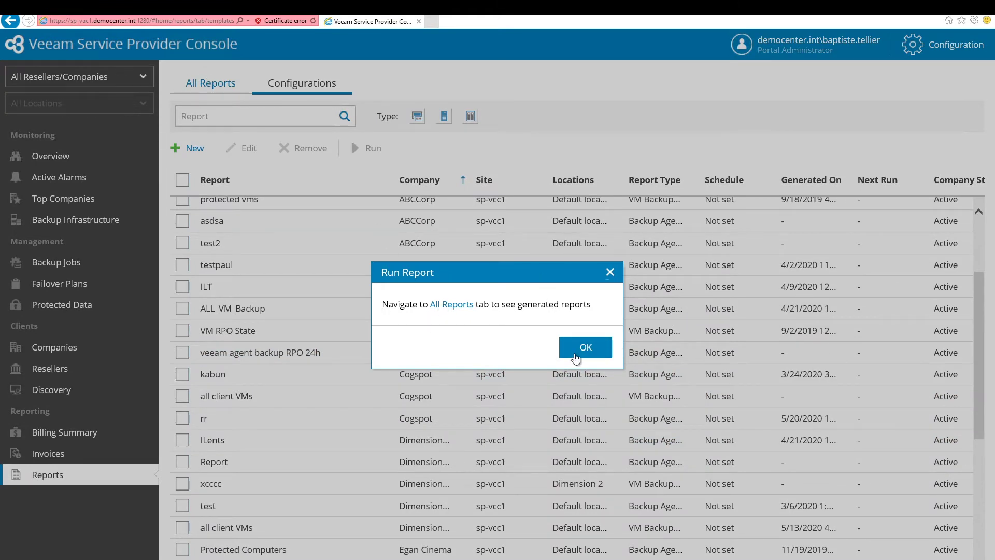
pyautogui.click(585, 347)
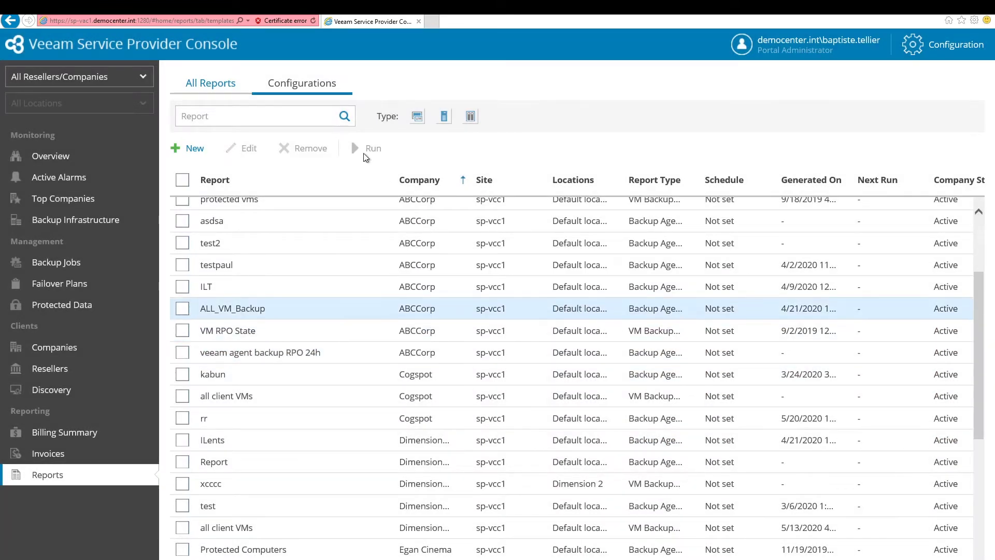
# Step: Open the generated "veeam agent backup RPO 24h" PDF report for ABCCorp in Google Chrome
pyautogui.click(204, 87)
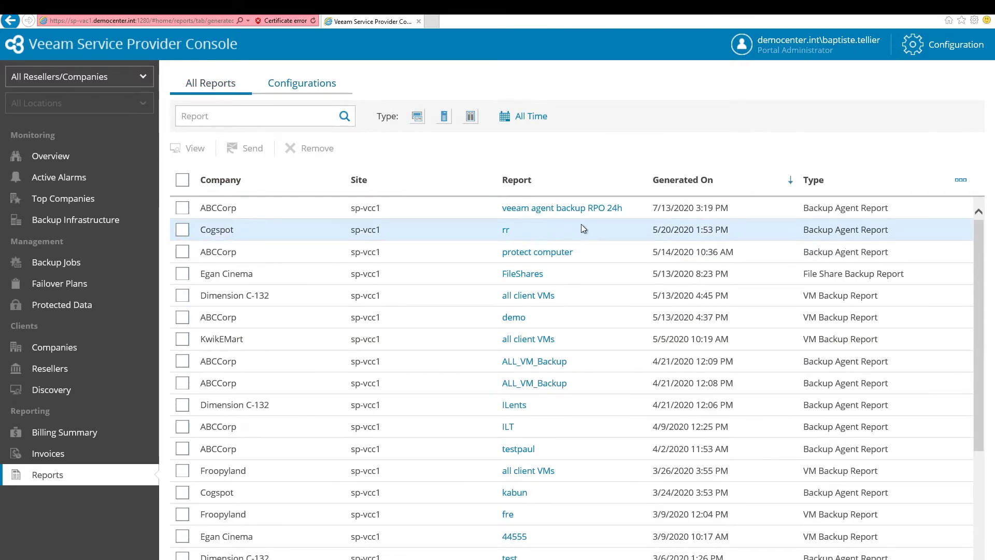
pyautogui.click(263, 206)
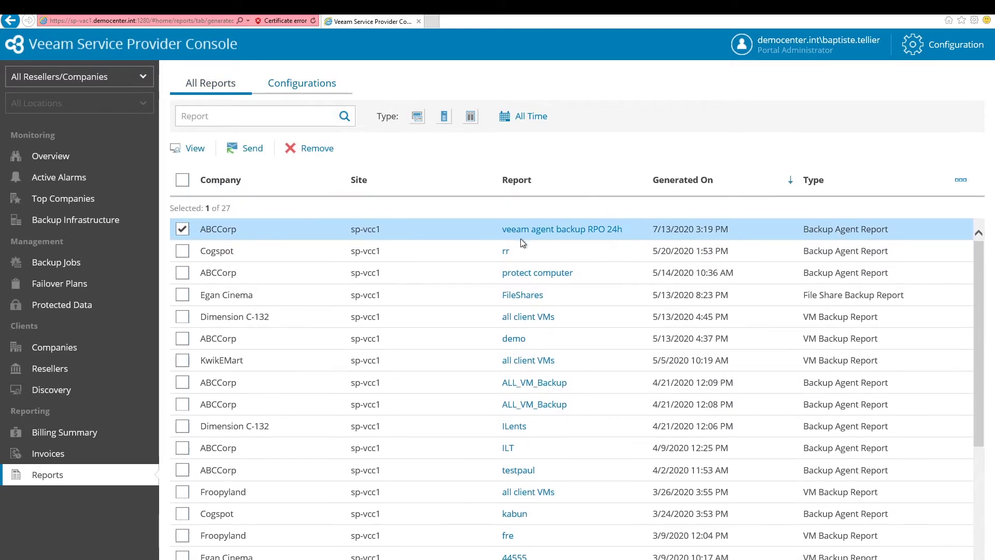
pyautogui.click(564, 229)
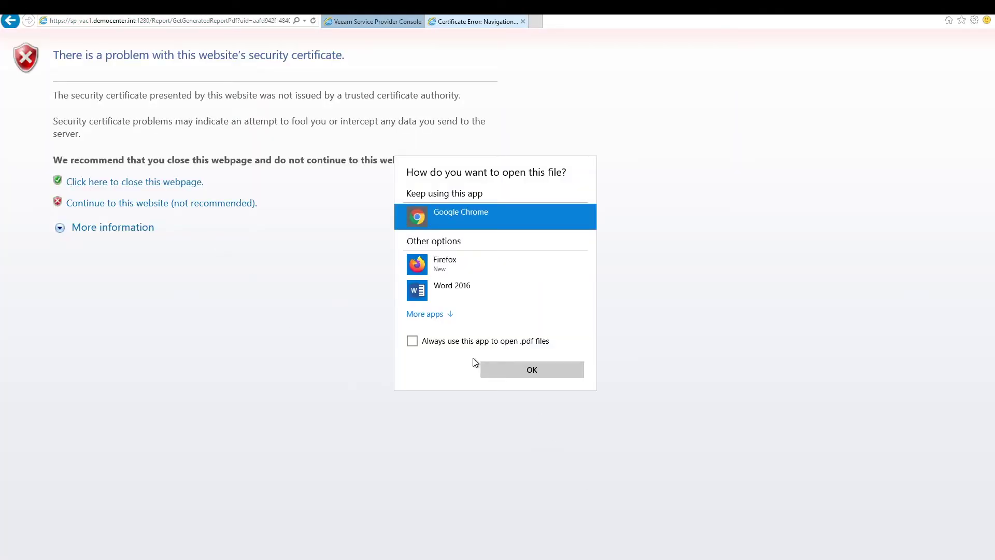
pyautogui.click(504, 368)
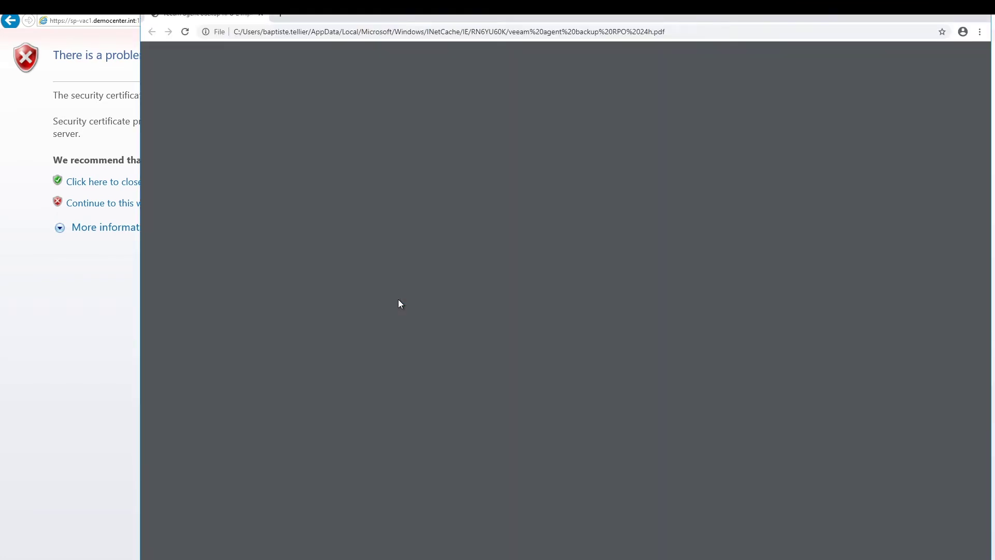
# Step: Examine the ABCCorp report's parameters, summary and details, and return to the list of generated reports without the certificate error page
pyautogui.scroll(-10, 397, 299)
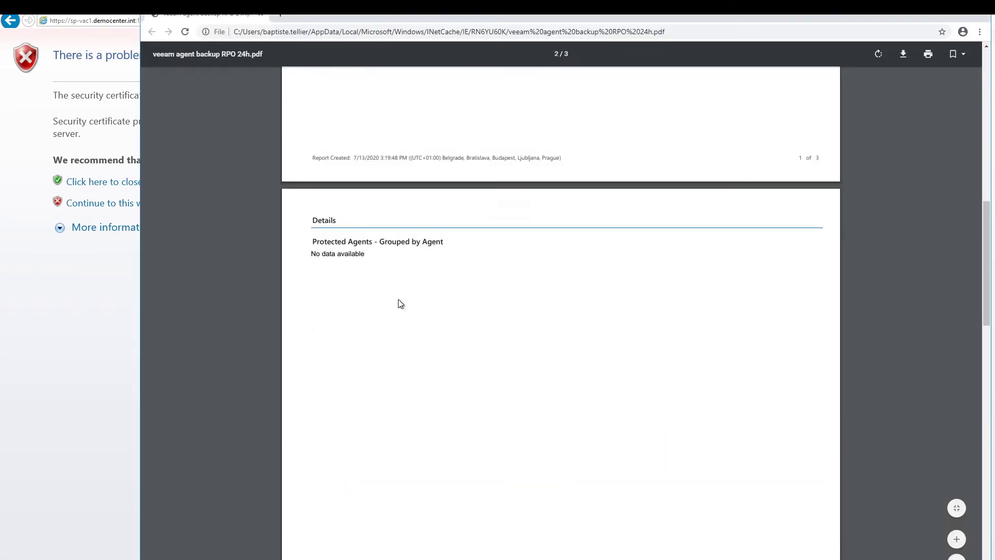
pyautogui.scroll(10, 416, 343)
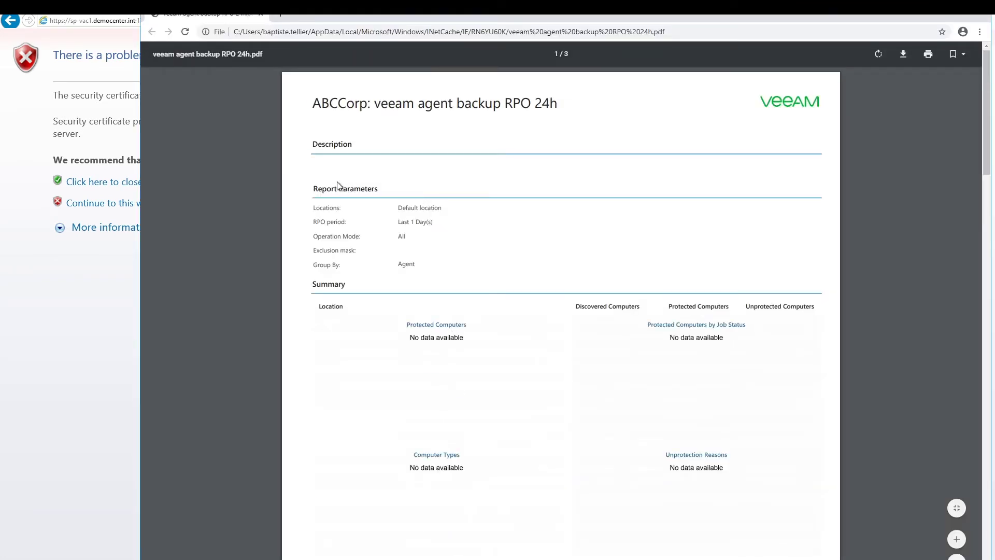
pyautogui.moveTo(449, 206); pyautogui.dragTo(477, 232)
pyautogui.moveTo(363, 134); pyautogui.dragTo(465, 103)
pyautogui.click(473, 340)
pyautogui.scroll(-2, 458, 331)
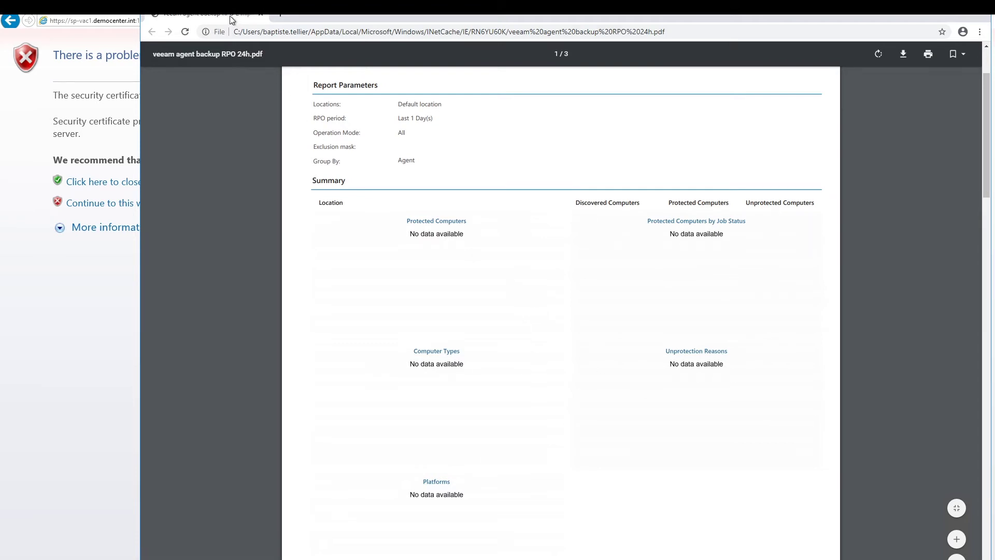
pyautogui.click(409, 77)
pyautogui.middleClick(458, 23)
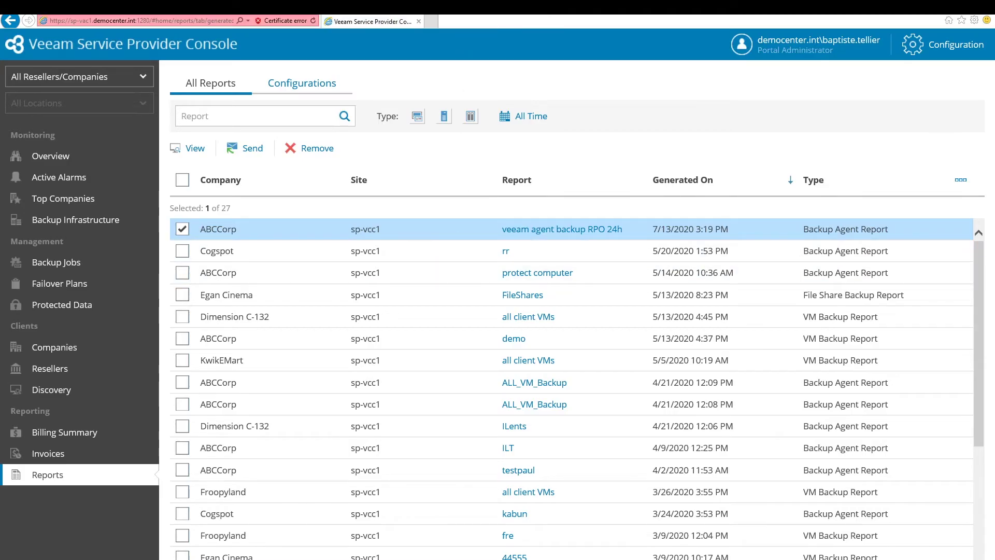
# Step: Switch to the Dimension C-132 "all client VMs" PDF in Chrome and examine its summary charts and unprotected VM details
pyautogui.hotkey('alt', 'Tab')
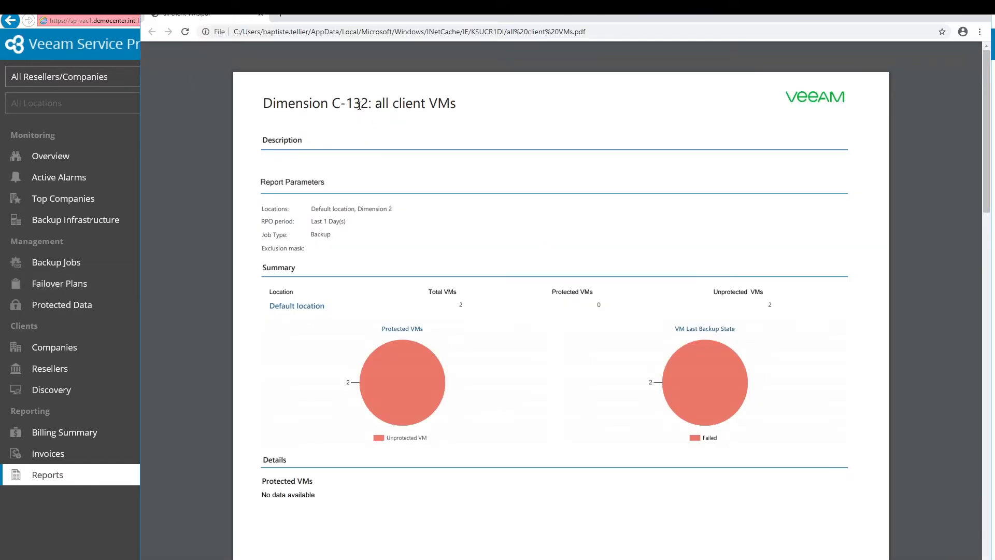
pyautogui.scroll(-1, 429, 275)
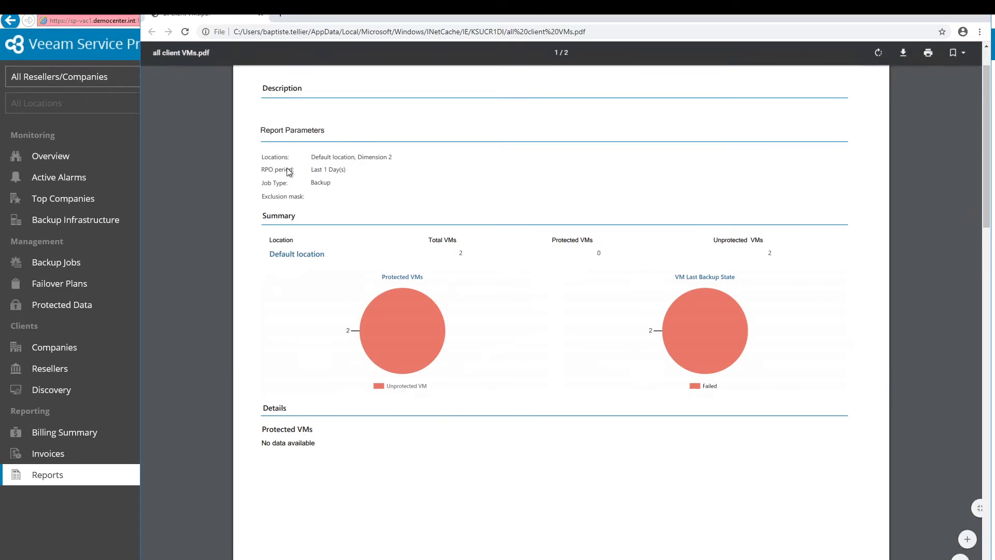
pyautogui.scroll(-7, 524, 303)
pyautogui.scroll(-7, 522, 303)
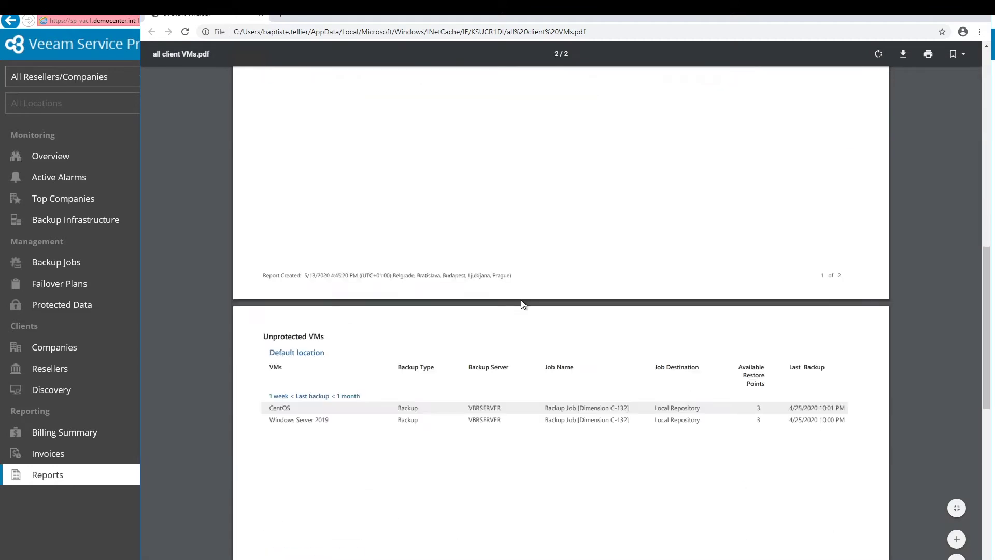
# Step: Examine the job, repository and last backup details of the unprotected VMs, and return to the console's generated reports list
pyautogui.moveTo(270, 292); pyautogui.dragTo(433, 333)
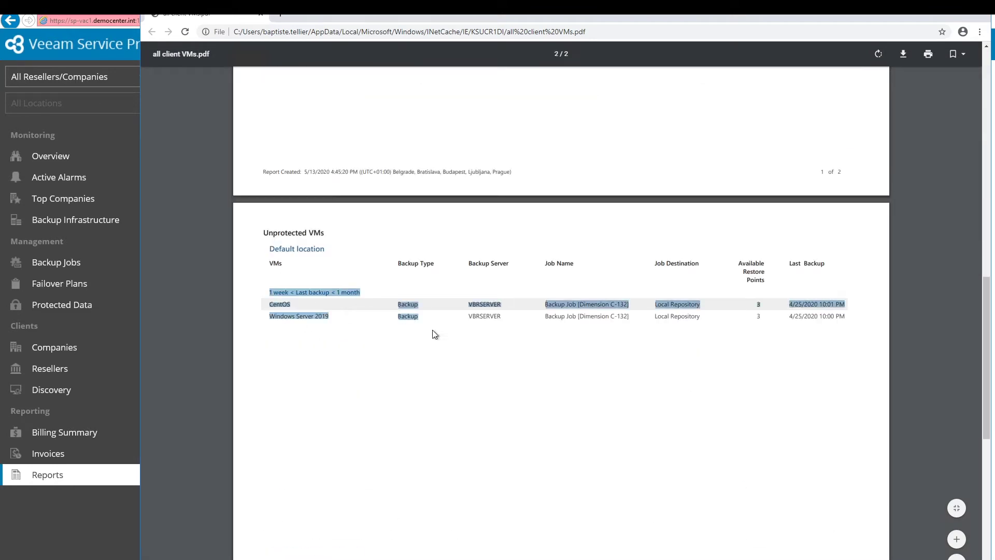
pyautogui.click(279, 303)
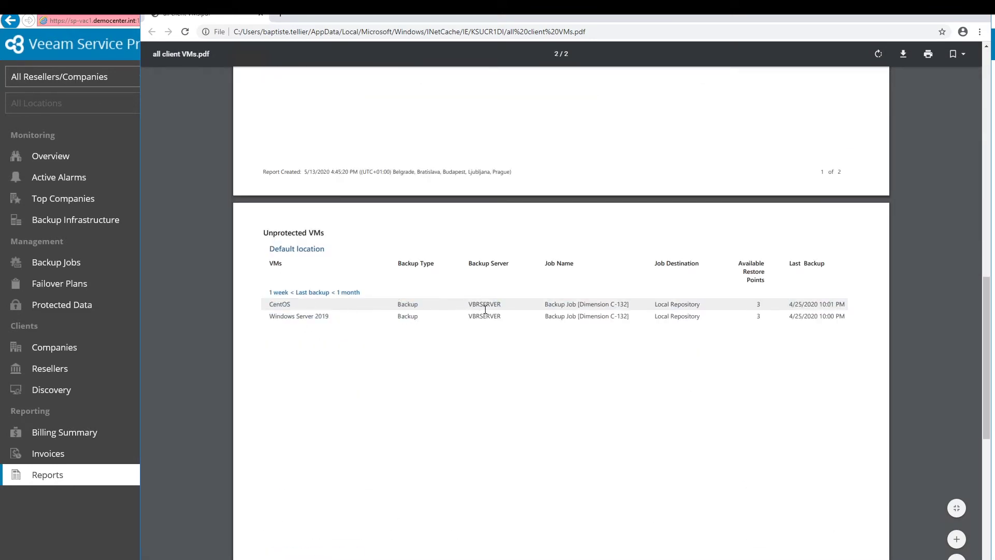
pyautogui.click(587, 325)
pyautogui.doubleClick(556, 305)
pyautogui.click(718, 305)
pyautogui.tripleClick(818, 305)
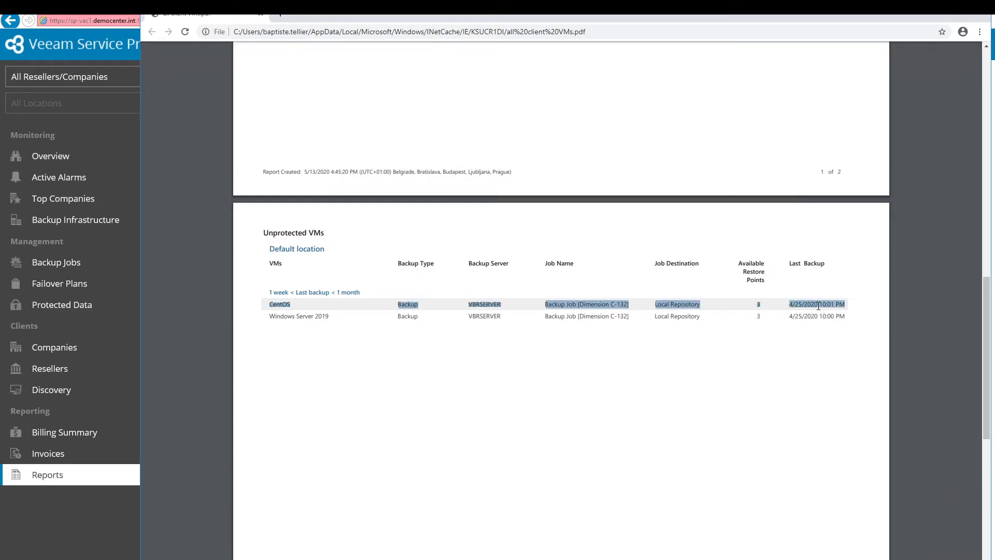
pyautogui.middleClick(225, 15)
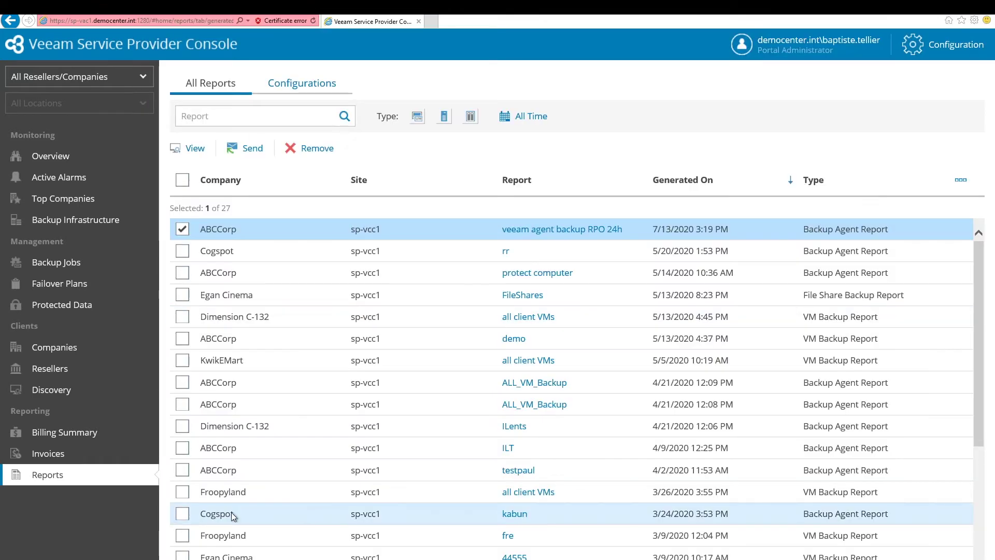
# Step: Review the list of client invoices and the license key details from the portal configuration's licensing overview
pyautogui.click(80, 451)
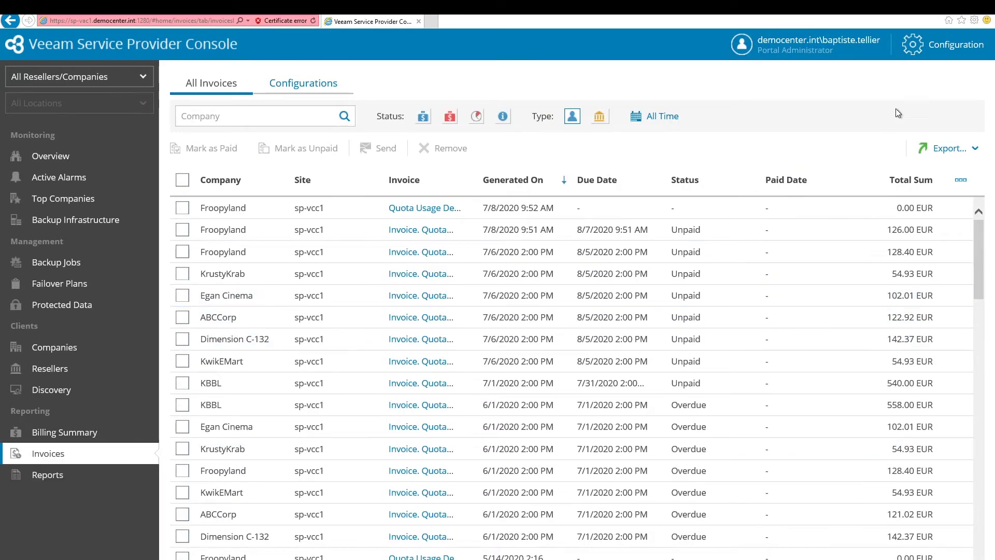
pyautogui.click(931, 52)
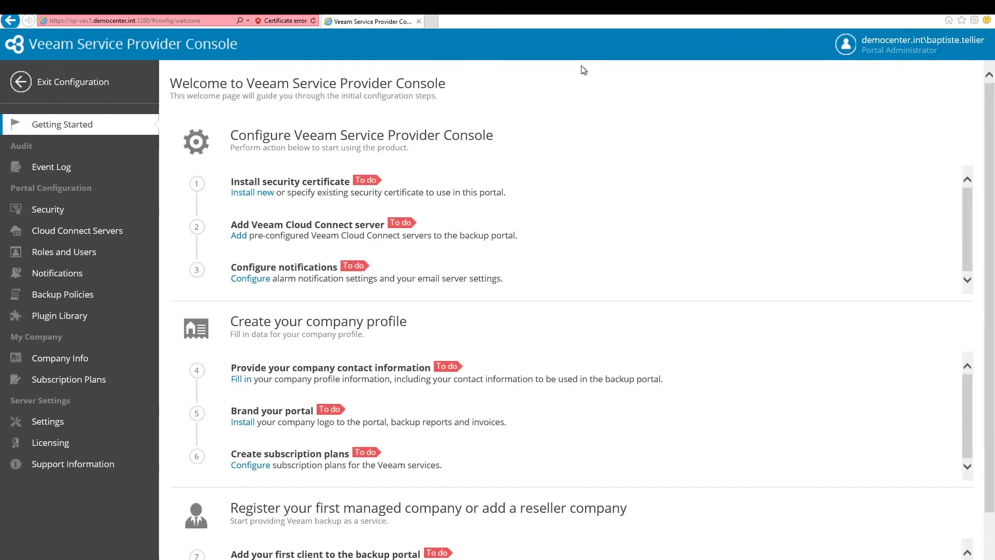
pyautogui.click(63, 443)
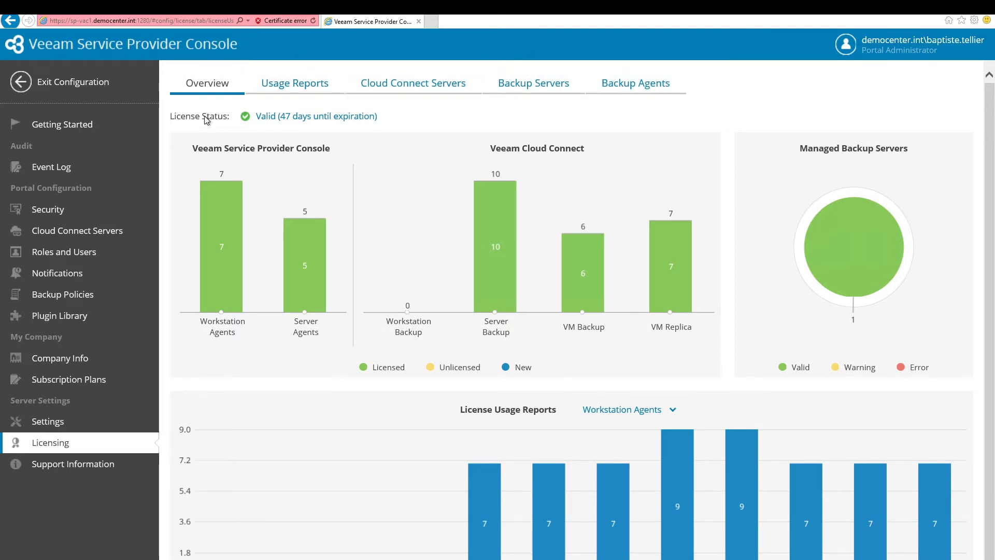
pyautogui.click(293, 117)
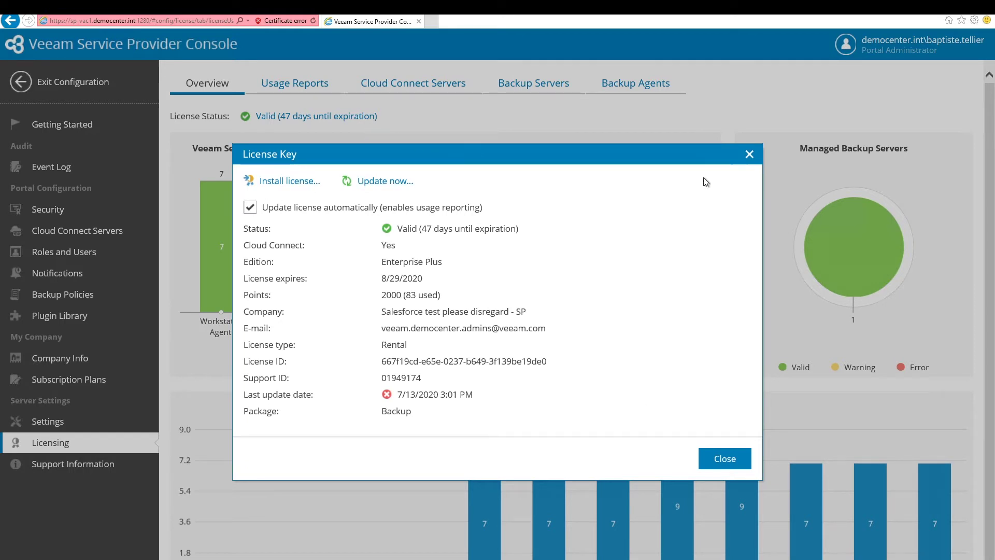
pyautogui.click(749, 154)
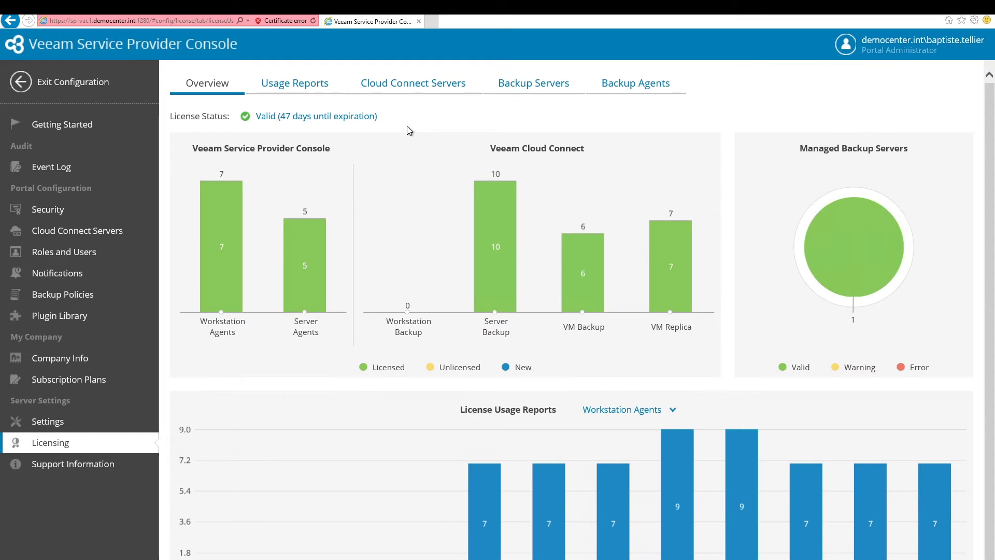
# Step: Review the Cloud Connect server licensing and select SP-VCC1 to see the license management actions available for it
pyautogui.click(429, 83)
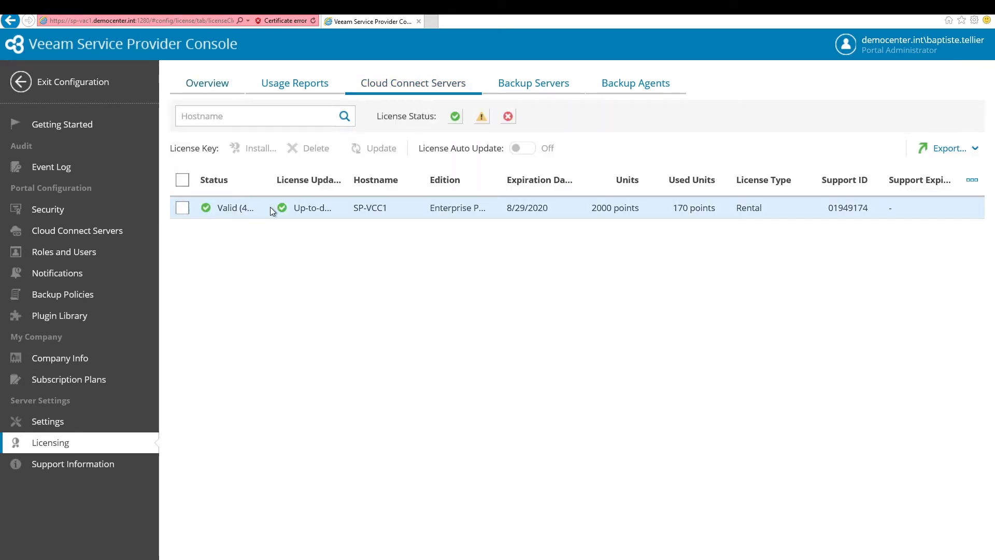
pyautogui.click(269, 206)
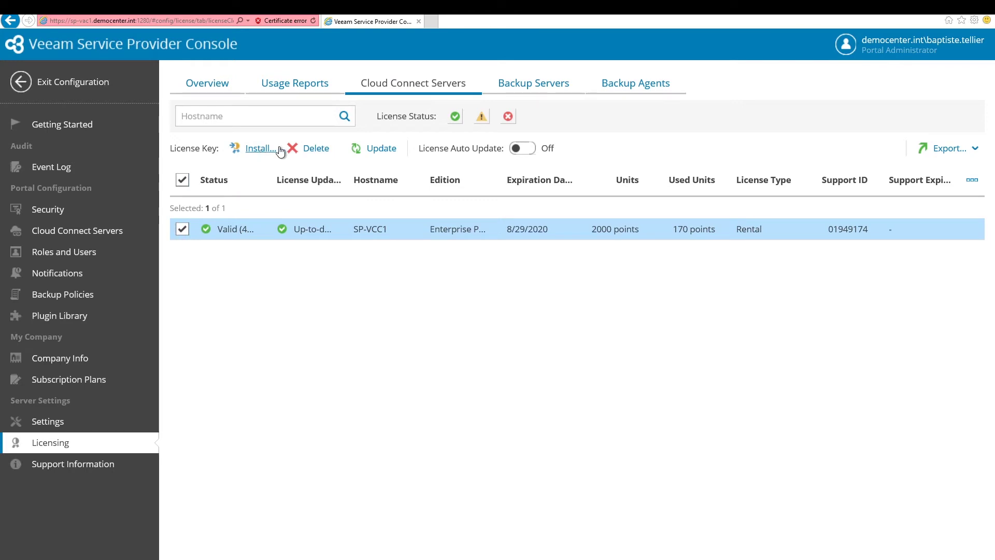
pyautogui.moveTo(674, 233); pyautogui.dragTo(558, 232)
pyautogui.click(474, 252)
# Step: Review the licensing of the managed backup server VBRSERVER and of the backup agents, selecting the first entry in each list
pyautogui.click(537, 86)
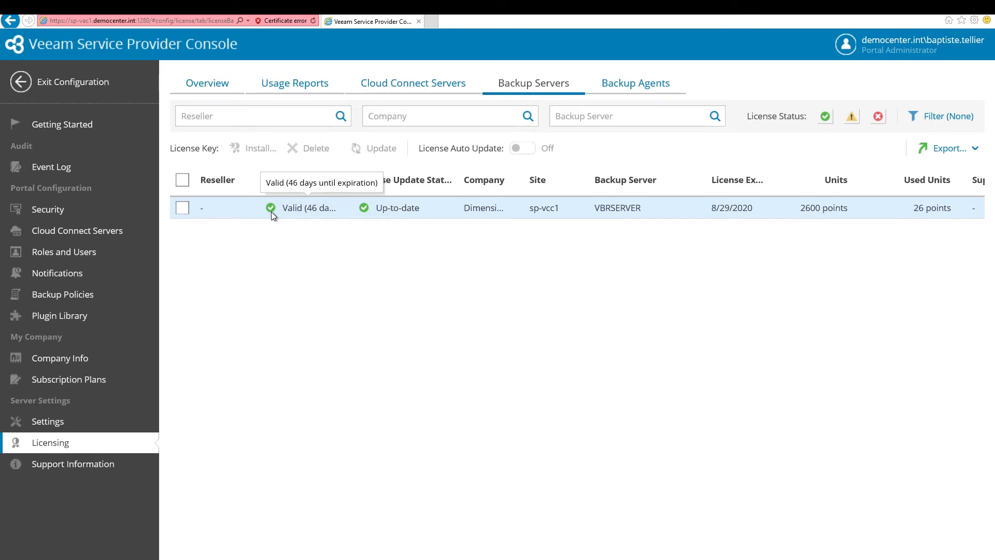
pyautogui.click(272, 211)
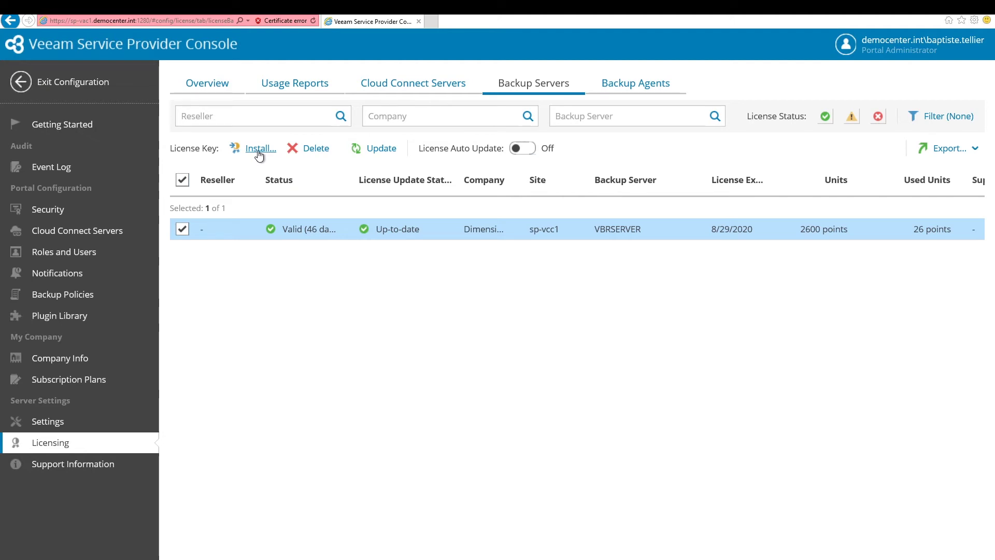
pyautogui.click(636, 87)
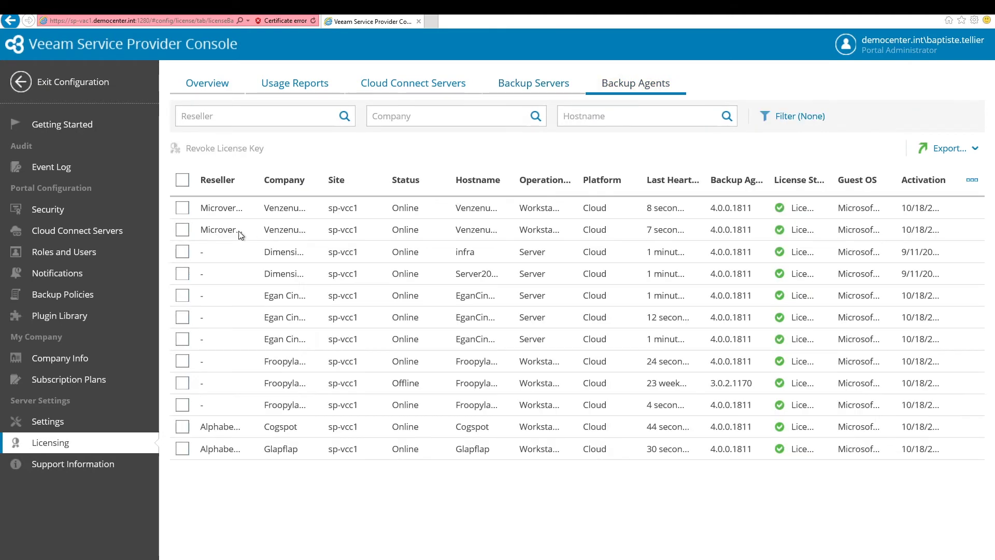
pyautogui.click(183, 209)
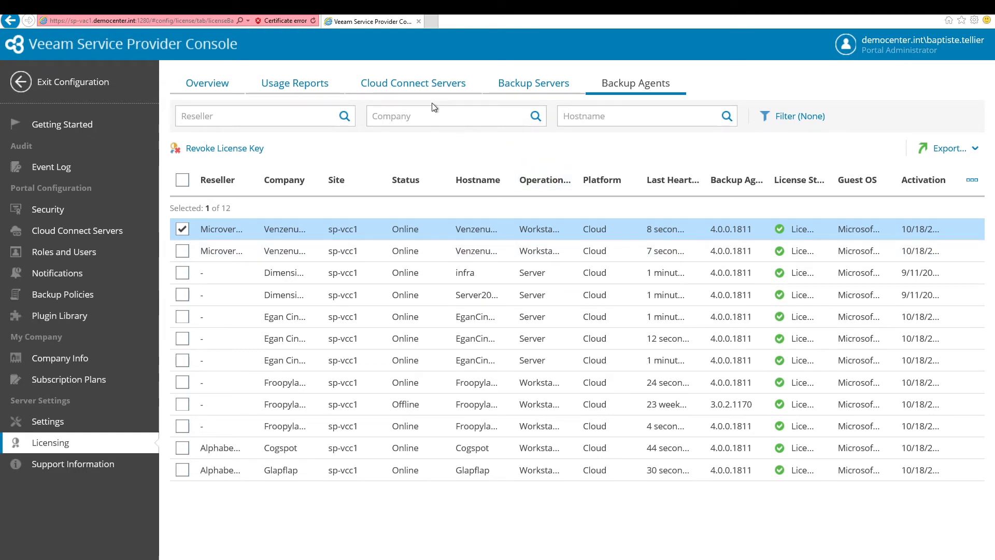
# Step: Inspect the automatic email delivery options for the license usage reports and leave them without saving
pyautogui.click(284, 94)
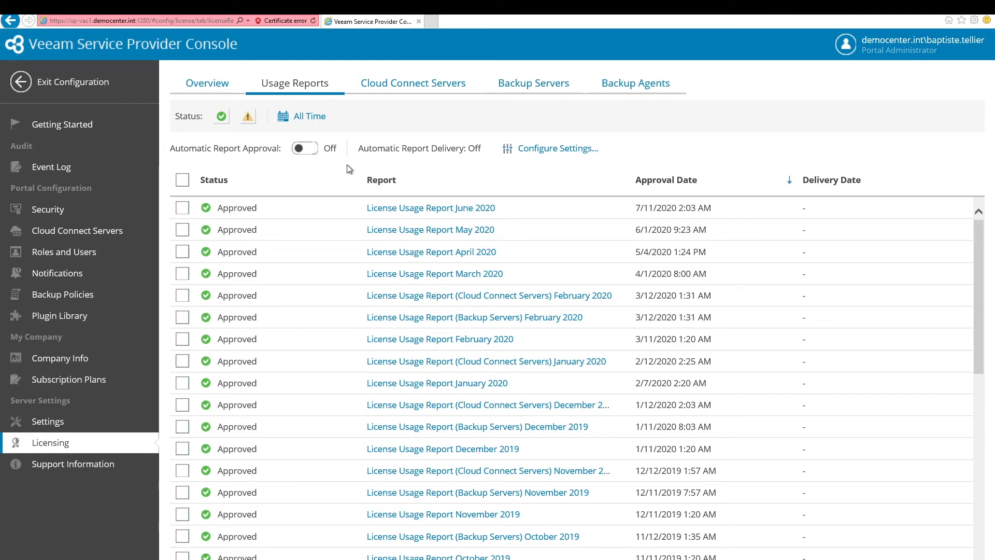
pyautogui.click(546, 150)
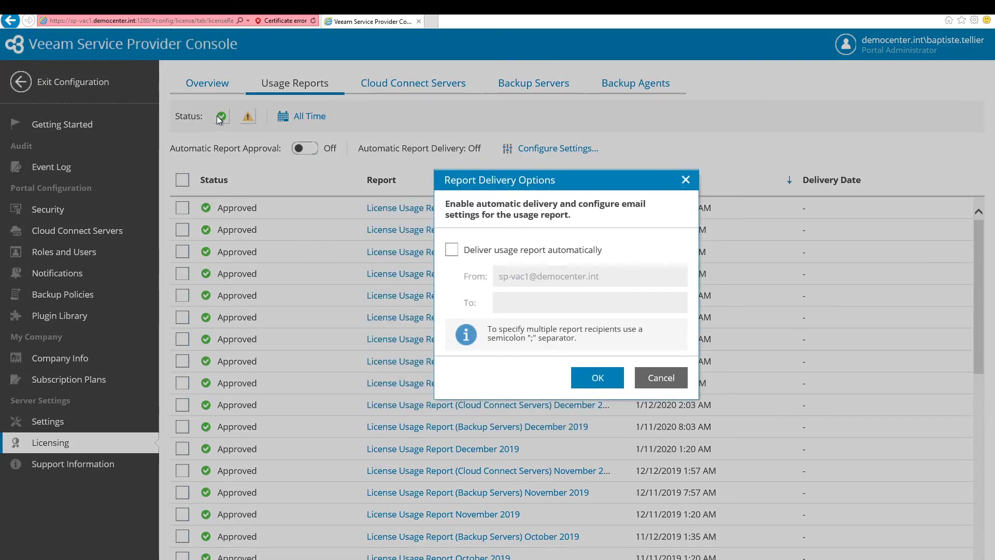
pyautogui.click(534, 248)
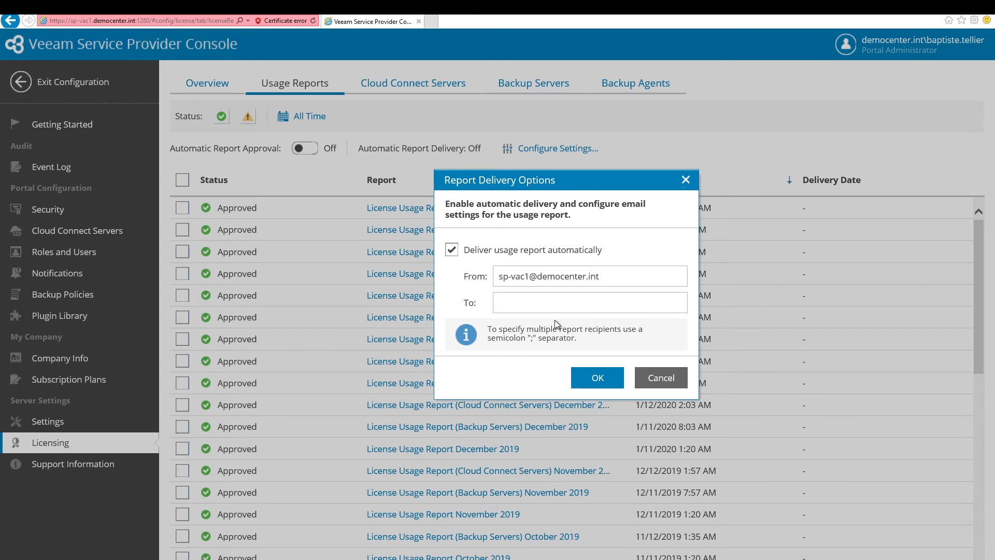
pyautogui.click(685, 180)
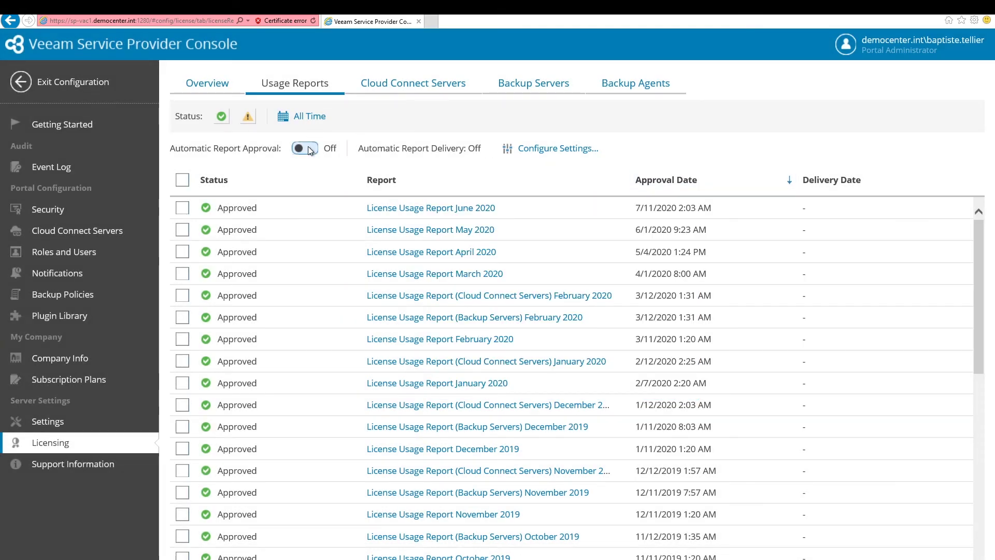
# Step: Open the License Usage Report June 2020 PDF in Google Chrome at a readable size
pyautogui.click(188, 208)
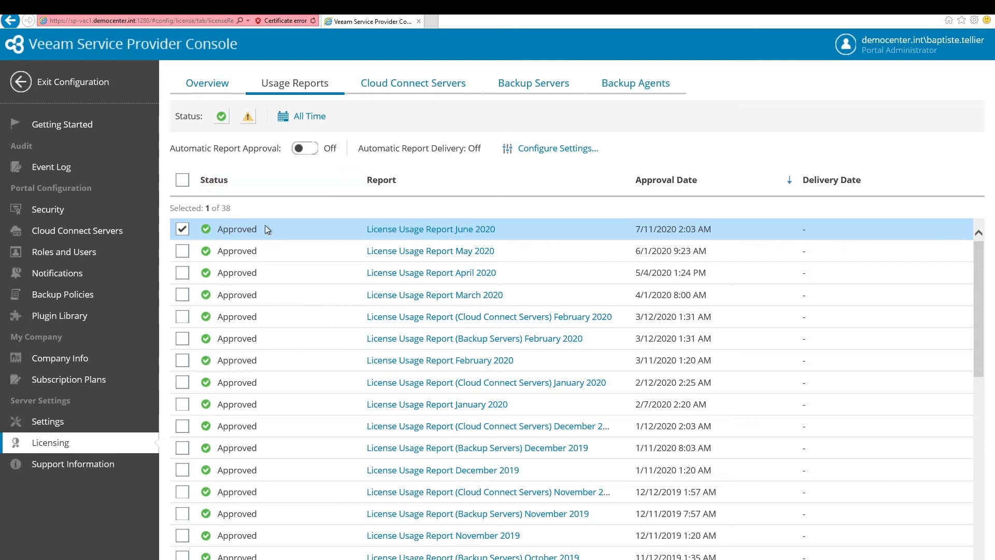
pyautogui.click(177, 227)
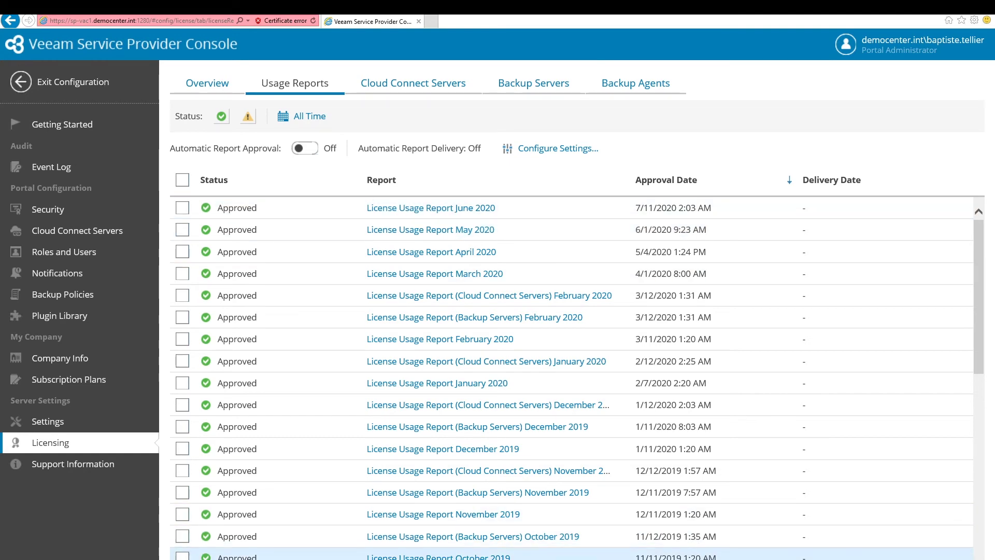
pyautogui.click(519, 362)
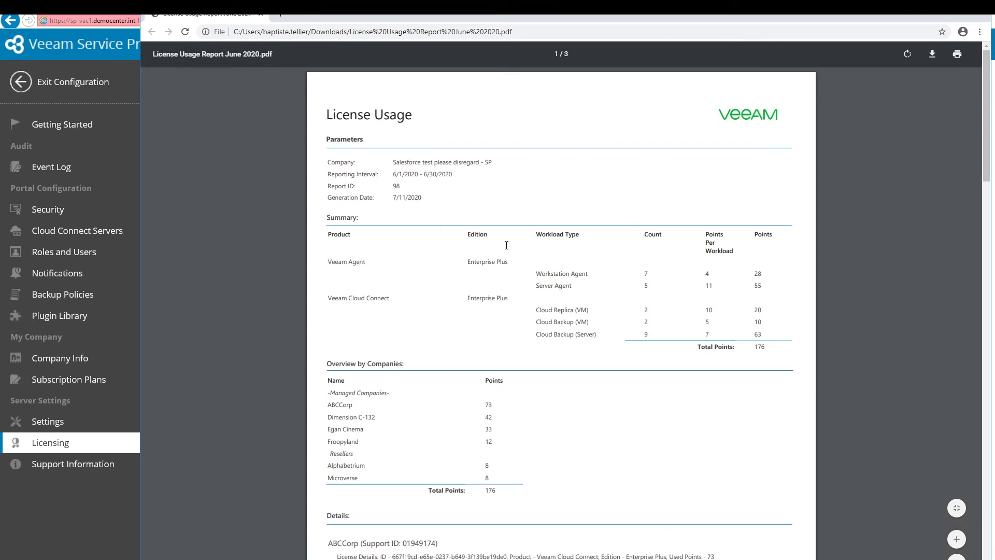
pyautogui.scroll(3, 517, 270)
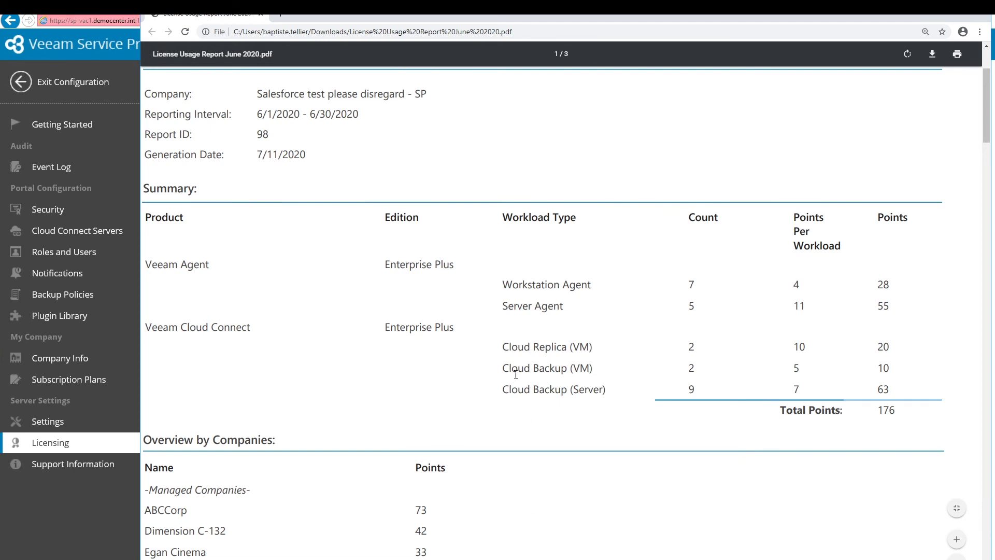
pyautogui.scroll(-3, 539, 464)
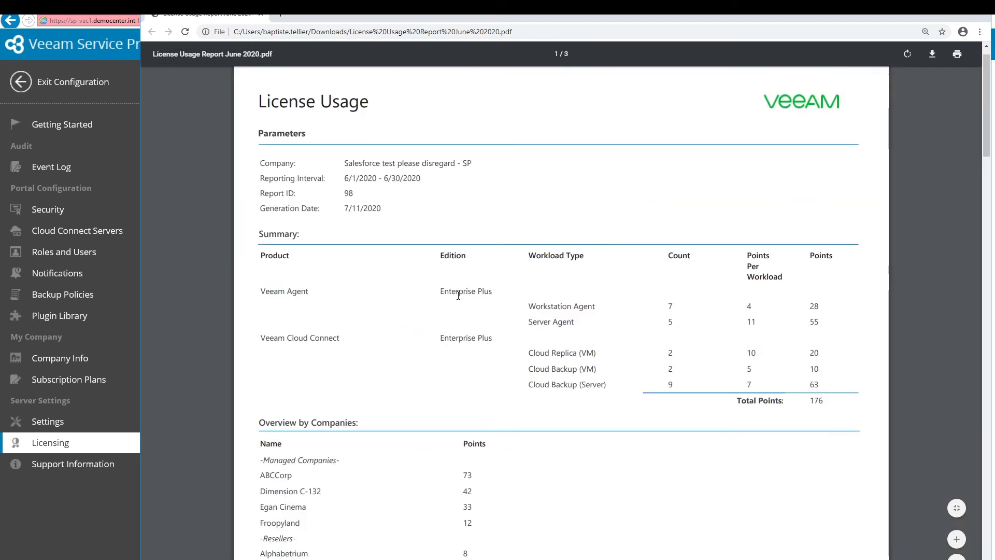
# Step: Examine the report summary's workload counts, points for workstation and server agents, and total points
pyautogui.doubleClick(670, 306)
pyautogui.click(558, 306)
pyautogui.doubleClick(670, 306)
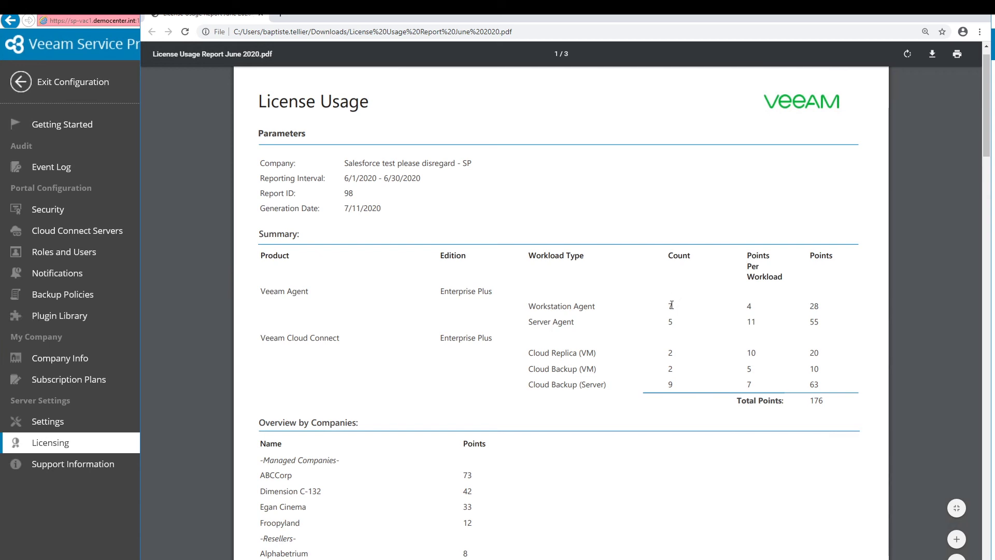
pyautogui.click(689, 324)
pyautogui.moveTo(808, 306); pyautogui.dragTo(820, 322)
pyautogui.click(761, 319)
pyautogui.moveTo(809, 401); pyautogui.dragTo(822, 401)
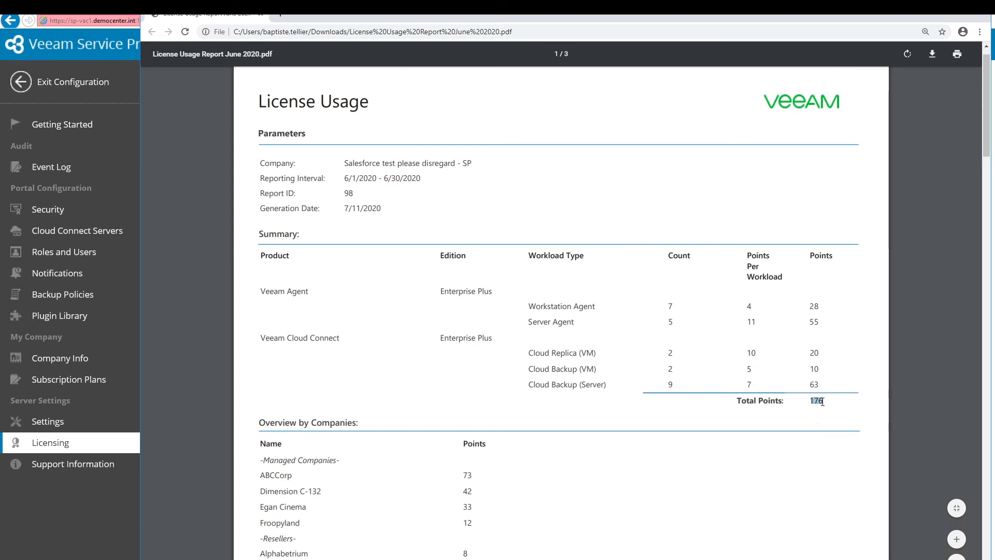
pyautogui.click(583, 402)
# Step: Examine the points used by ABCCorp and Dimension C-132 in the report's overview by companies
pyautogui.scroll(-2, 499, 381)
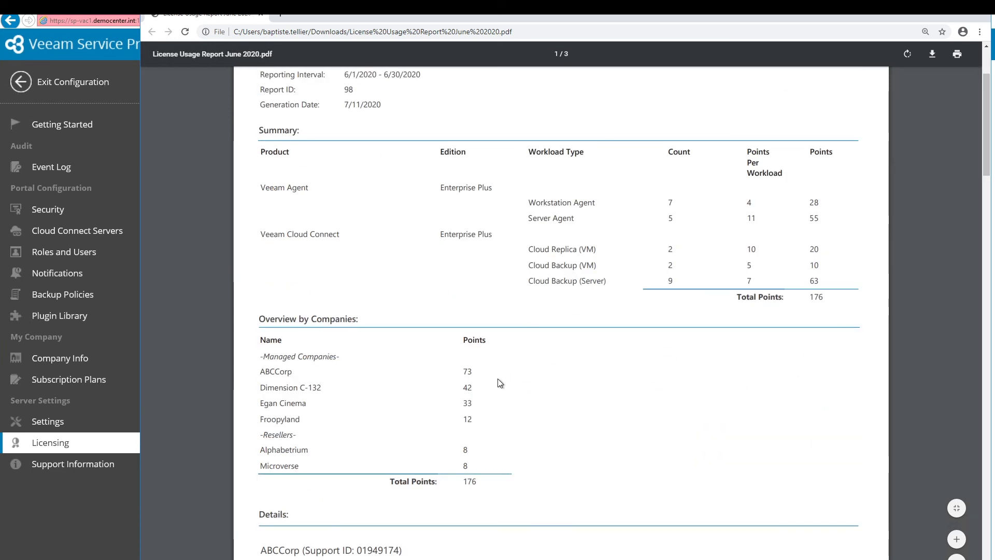
pyautogui.moveTo(670, 202); pyautogui.dragTo(669, 282)
pyautogui.click(668, 268)
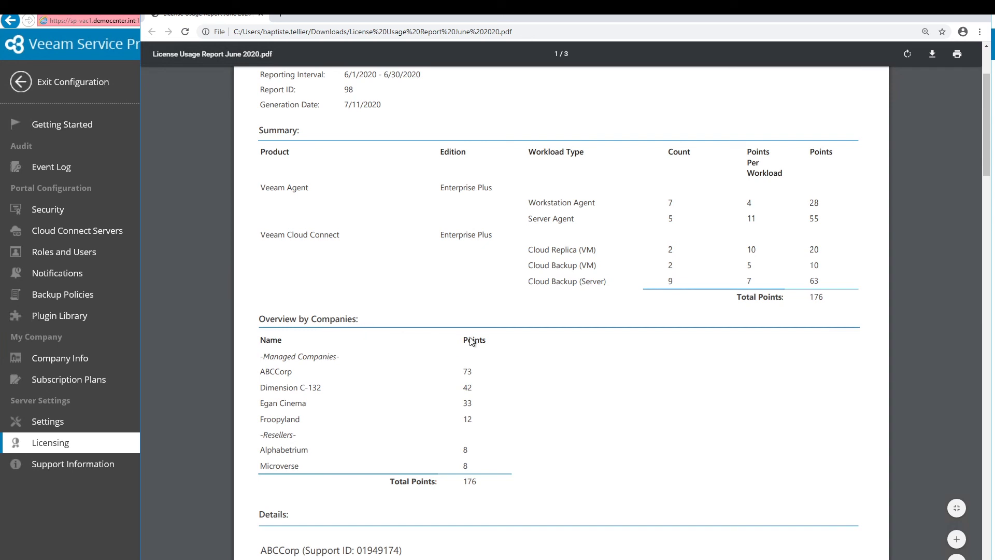
pyautogui.moveTo(260, 372); pyautogui.dragTo(481, 373)
pyautogui.click(420, 404)
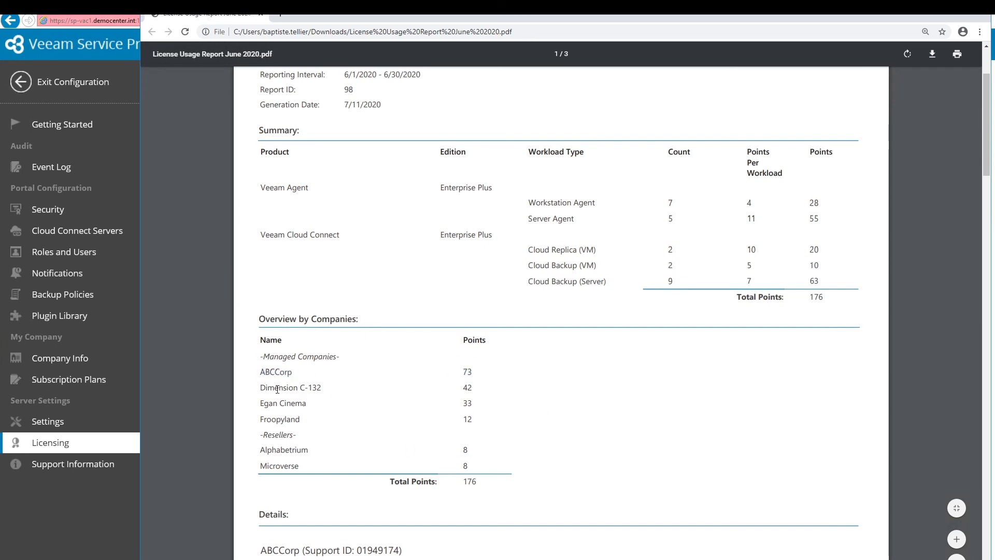
pyautogui.moveTo(260, 387); pyautogui.dragTo(466, 386)
pyautogui.click(469, 387)
# Step: Examine the per-company license details for ABCCorp, Alphabetrium and Dimension C-132, and return to the console's usage reports list
pyautogui.scroll(-4, 565, 388)
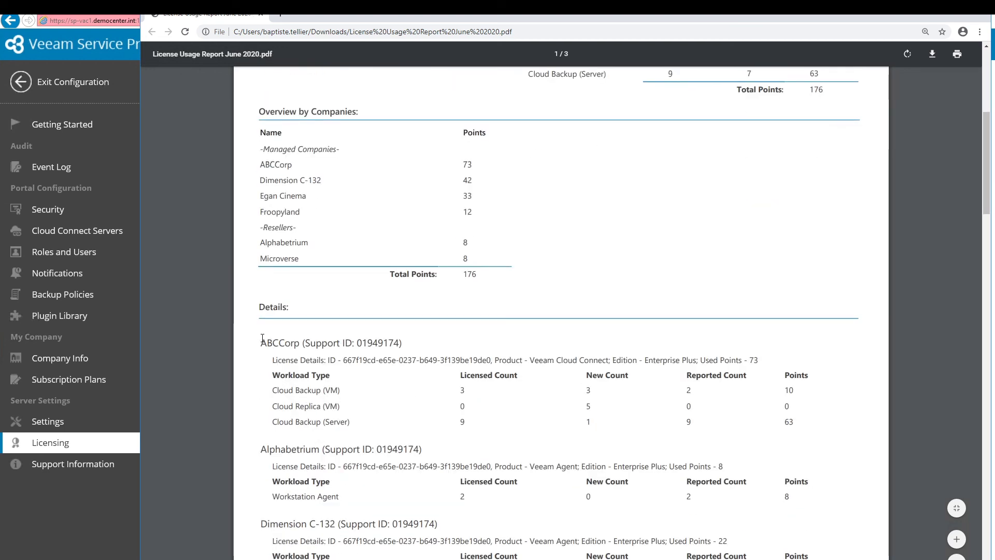
pyautogui.moveTo(263, 336); pyautogui.dragTo(435, 335)
pyautogui.click(334, 397)
pyautogui.scroll(-1, 300, 434)
pyautogui.doubleClick(292, 397)
pyautogui.click(327, 441)
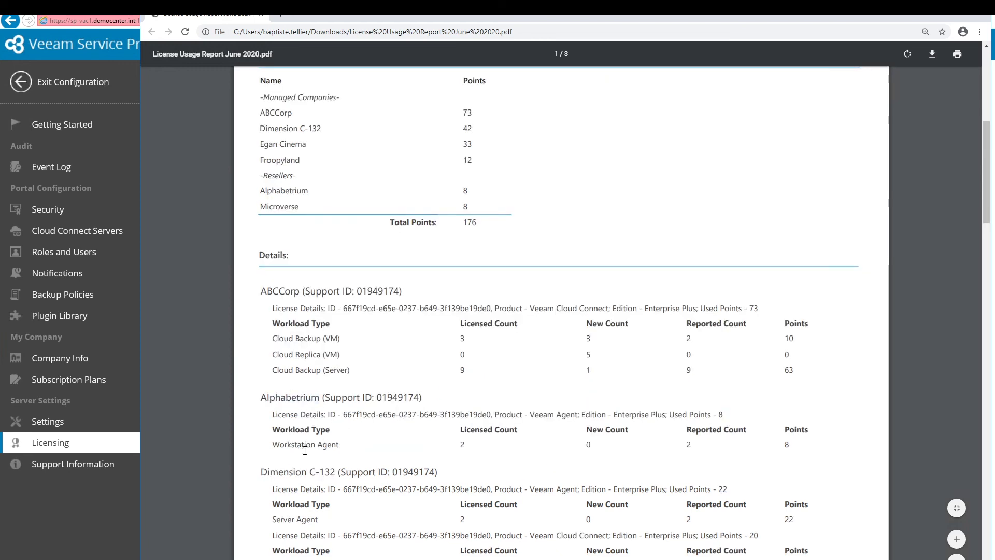
pyautogui.scroll(-2, 368, 470)
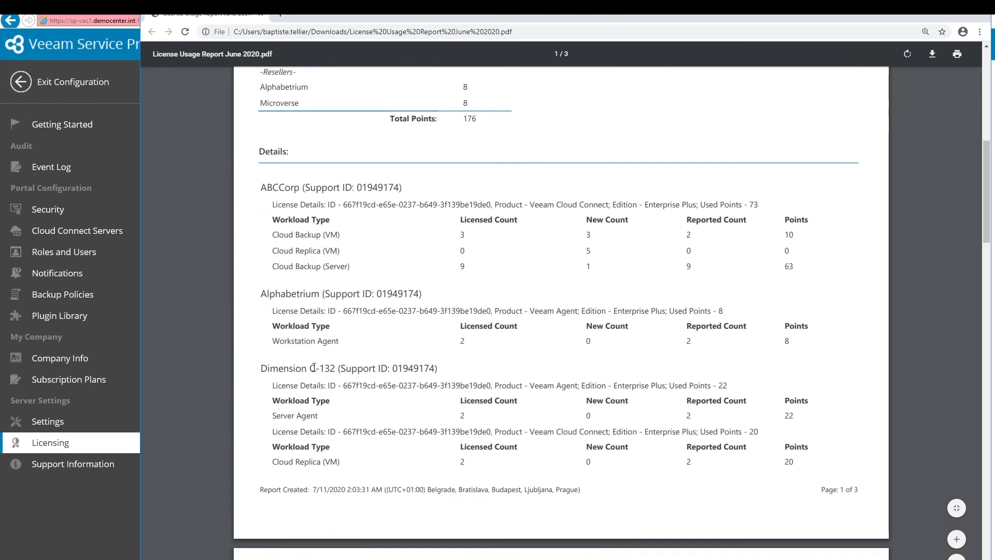
pyautogui.doubleClick(311, 415)
pyautogui.doubleClick(312, 461)
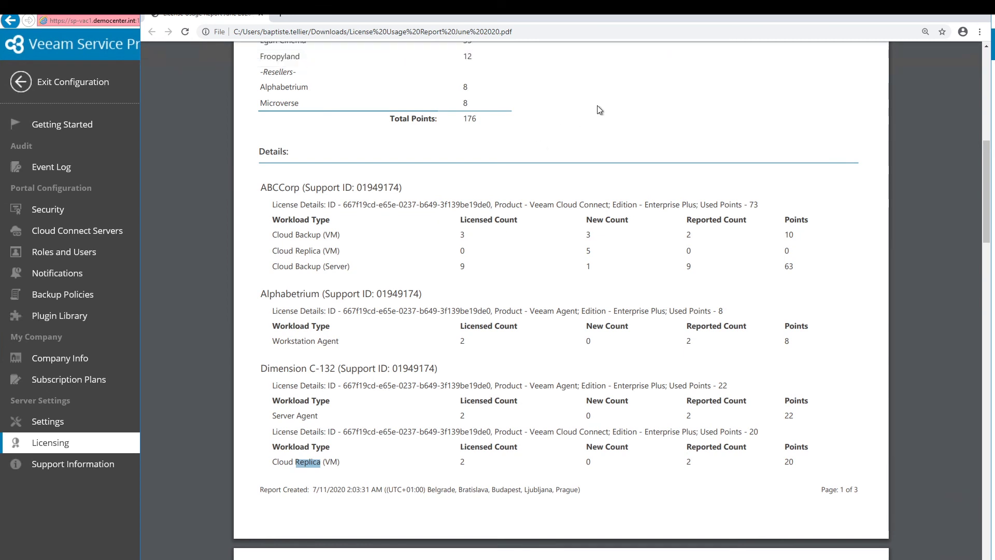
pyautogui.click(980, 19)
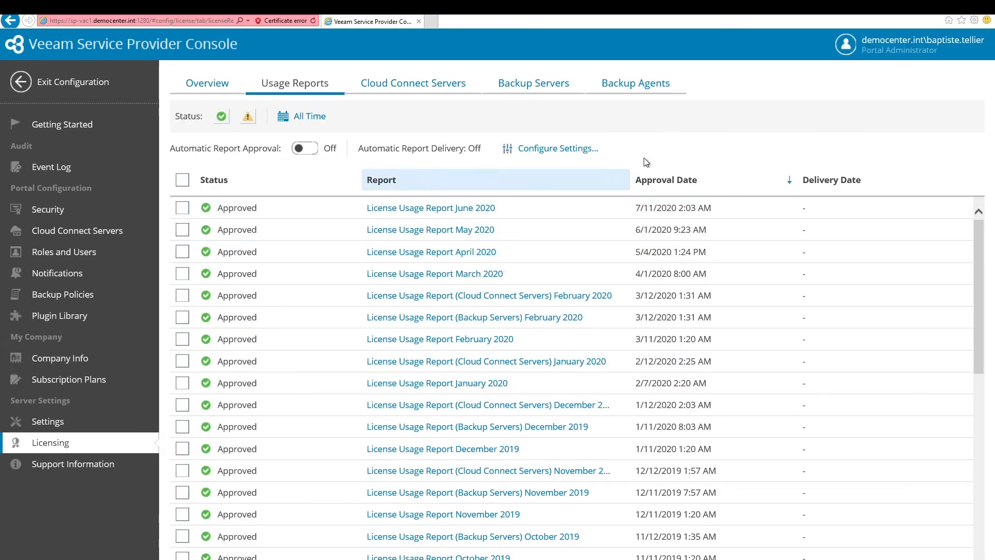